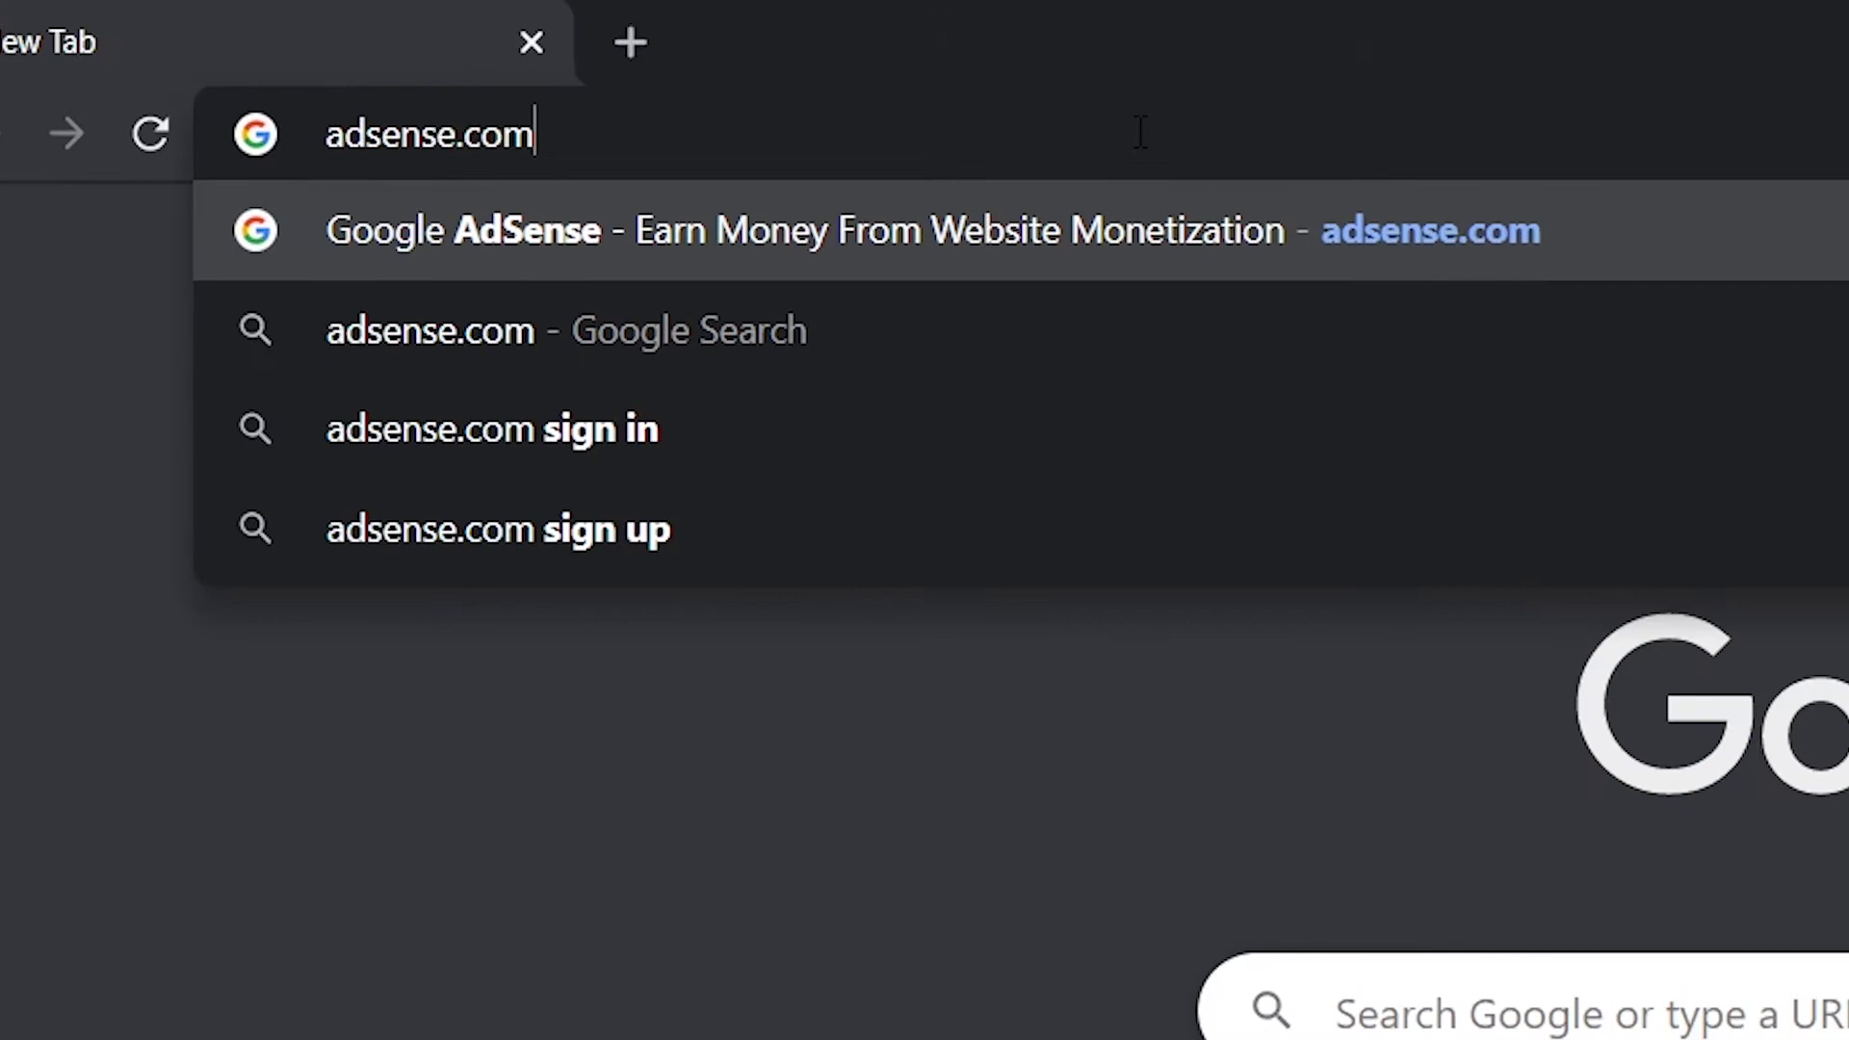
- Go to Google AdSense and paste the site URL and the account email into sign-up
click(1111, 235)
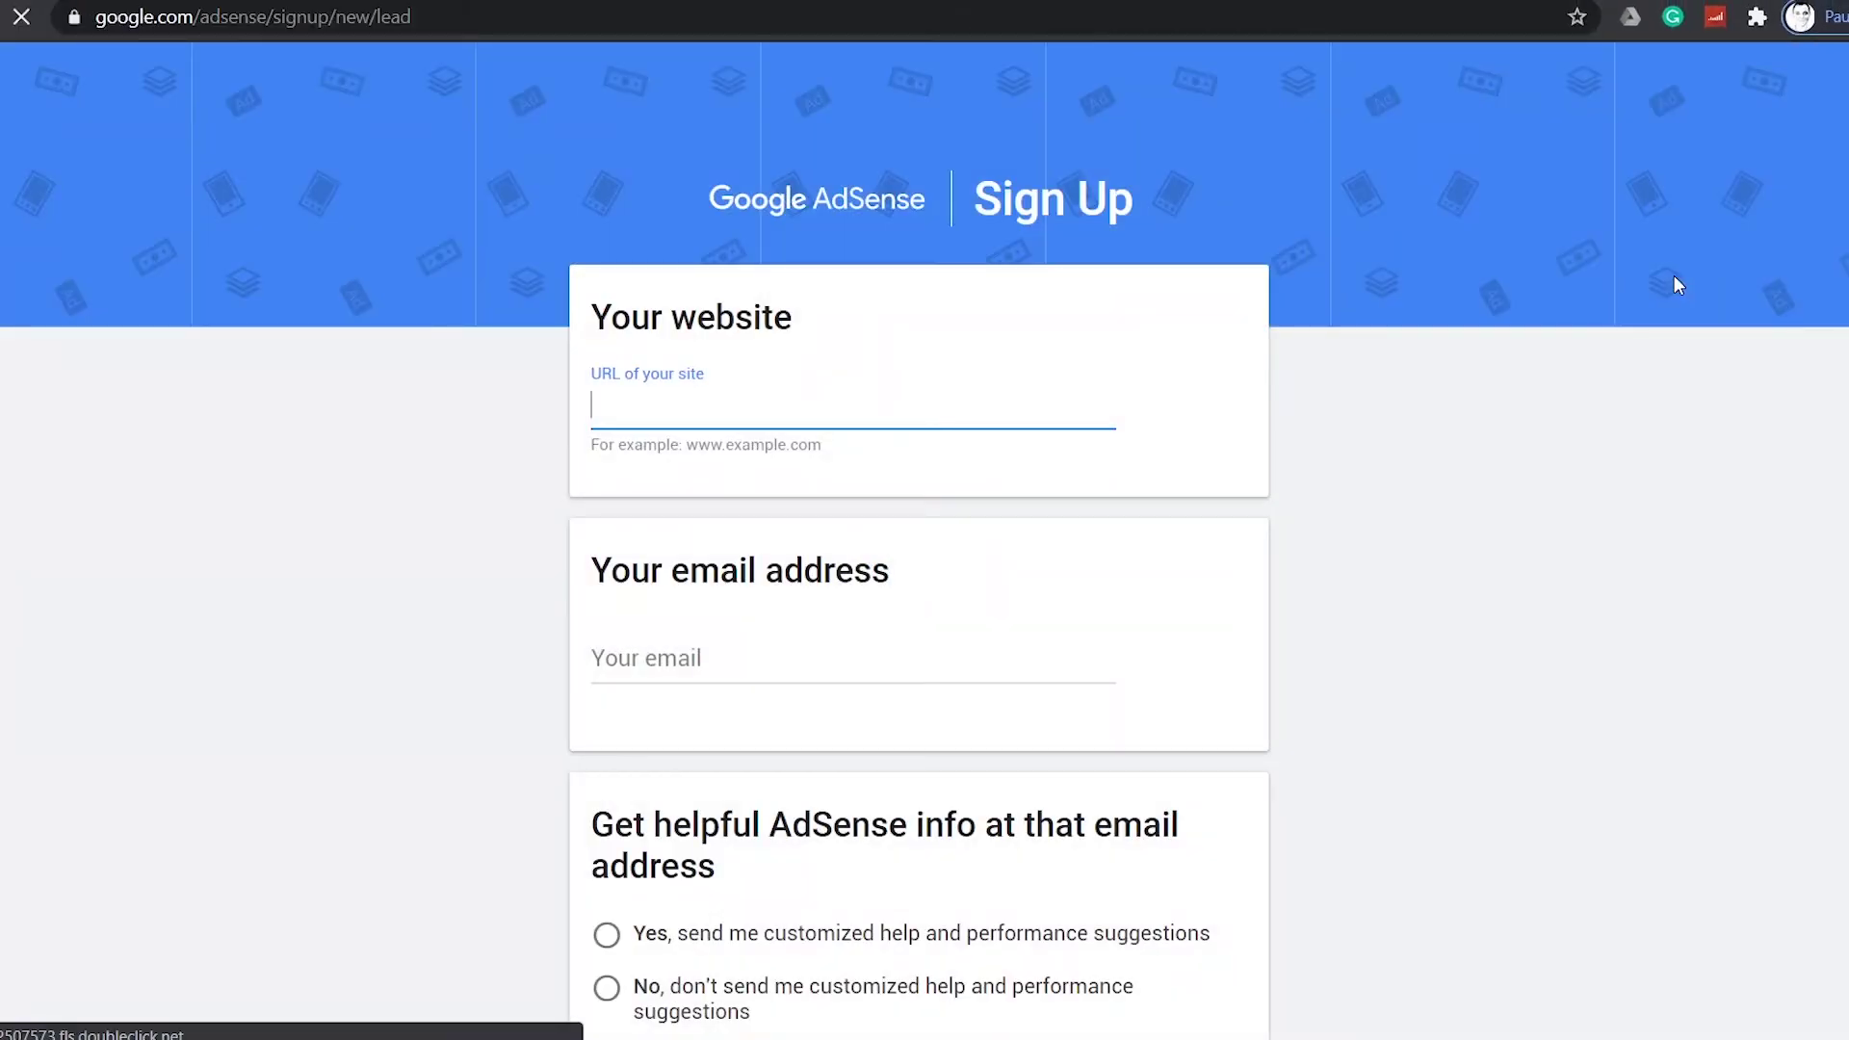
key(ctrl+v)
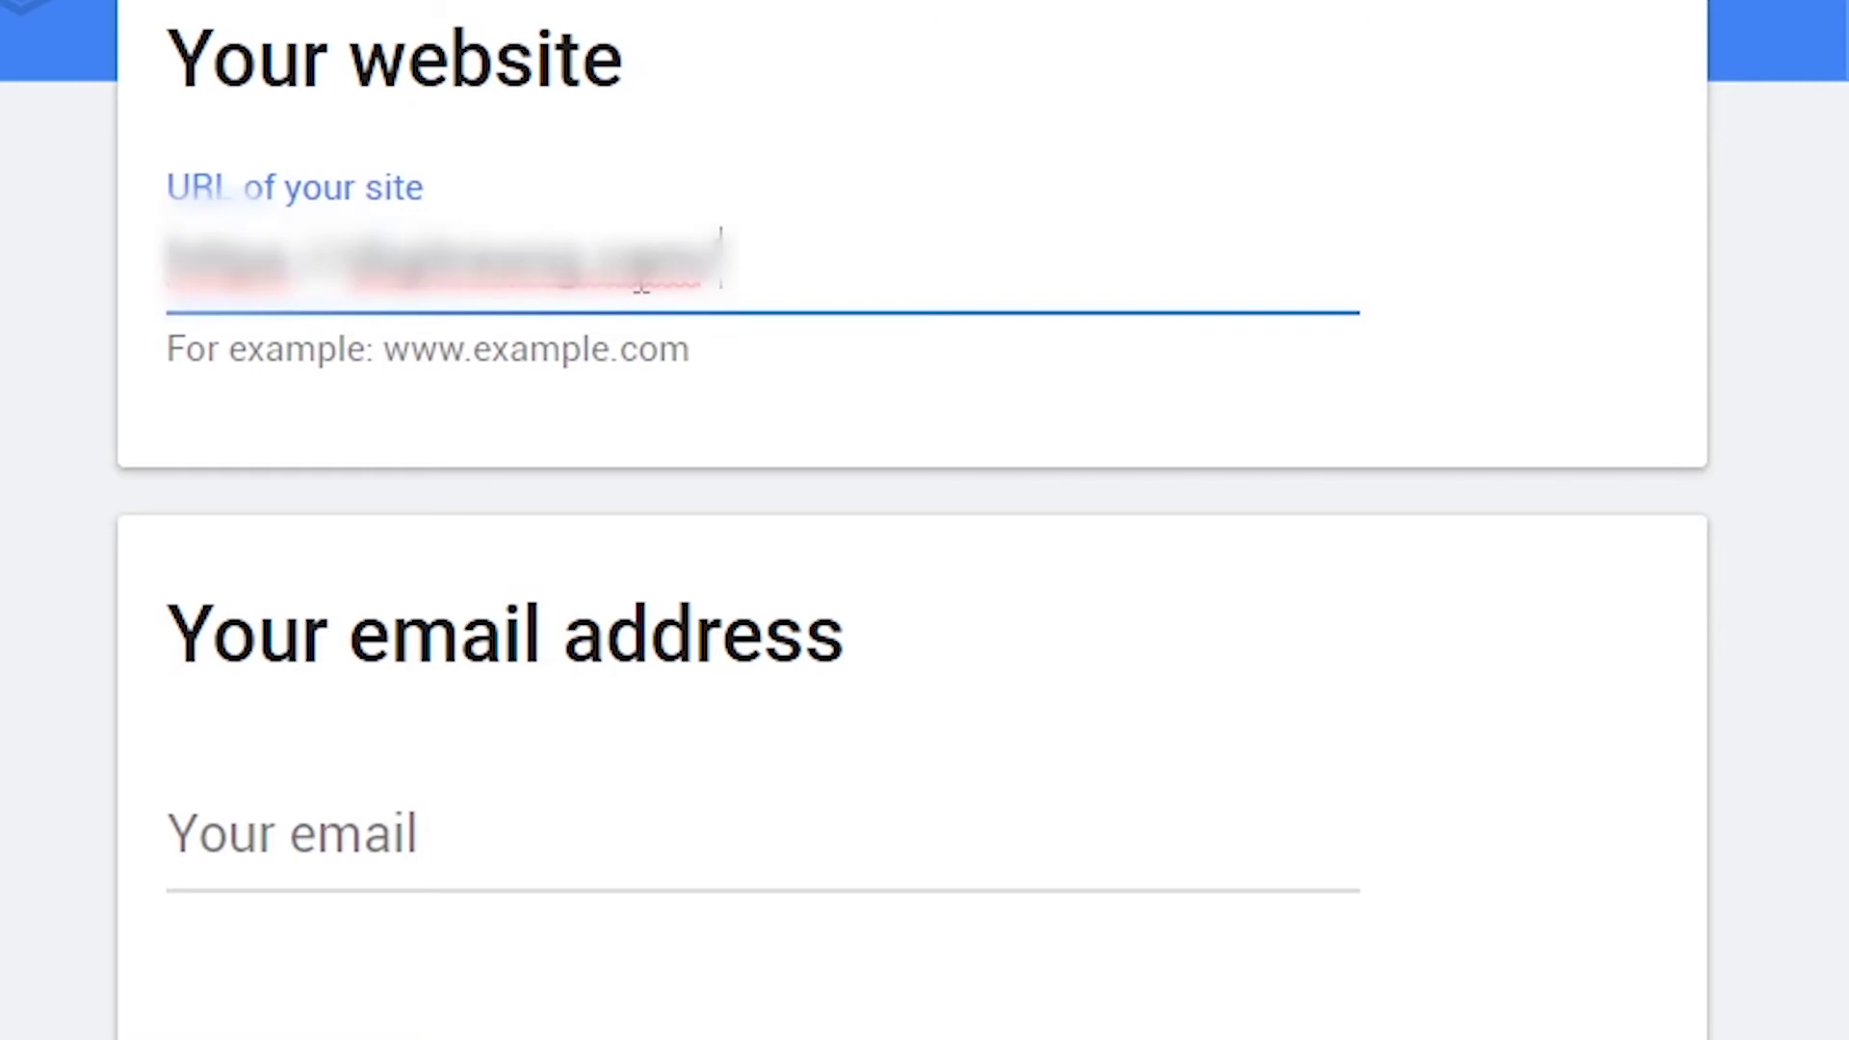
click(396, 826)
key(ctrl+v)
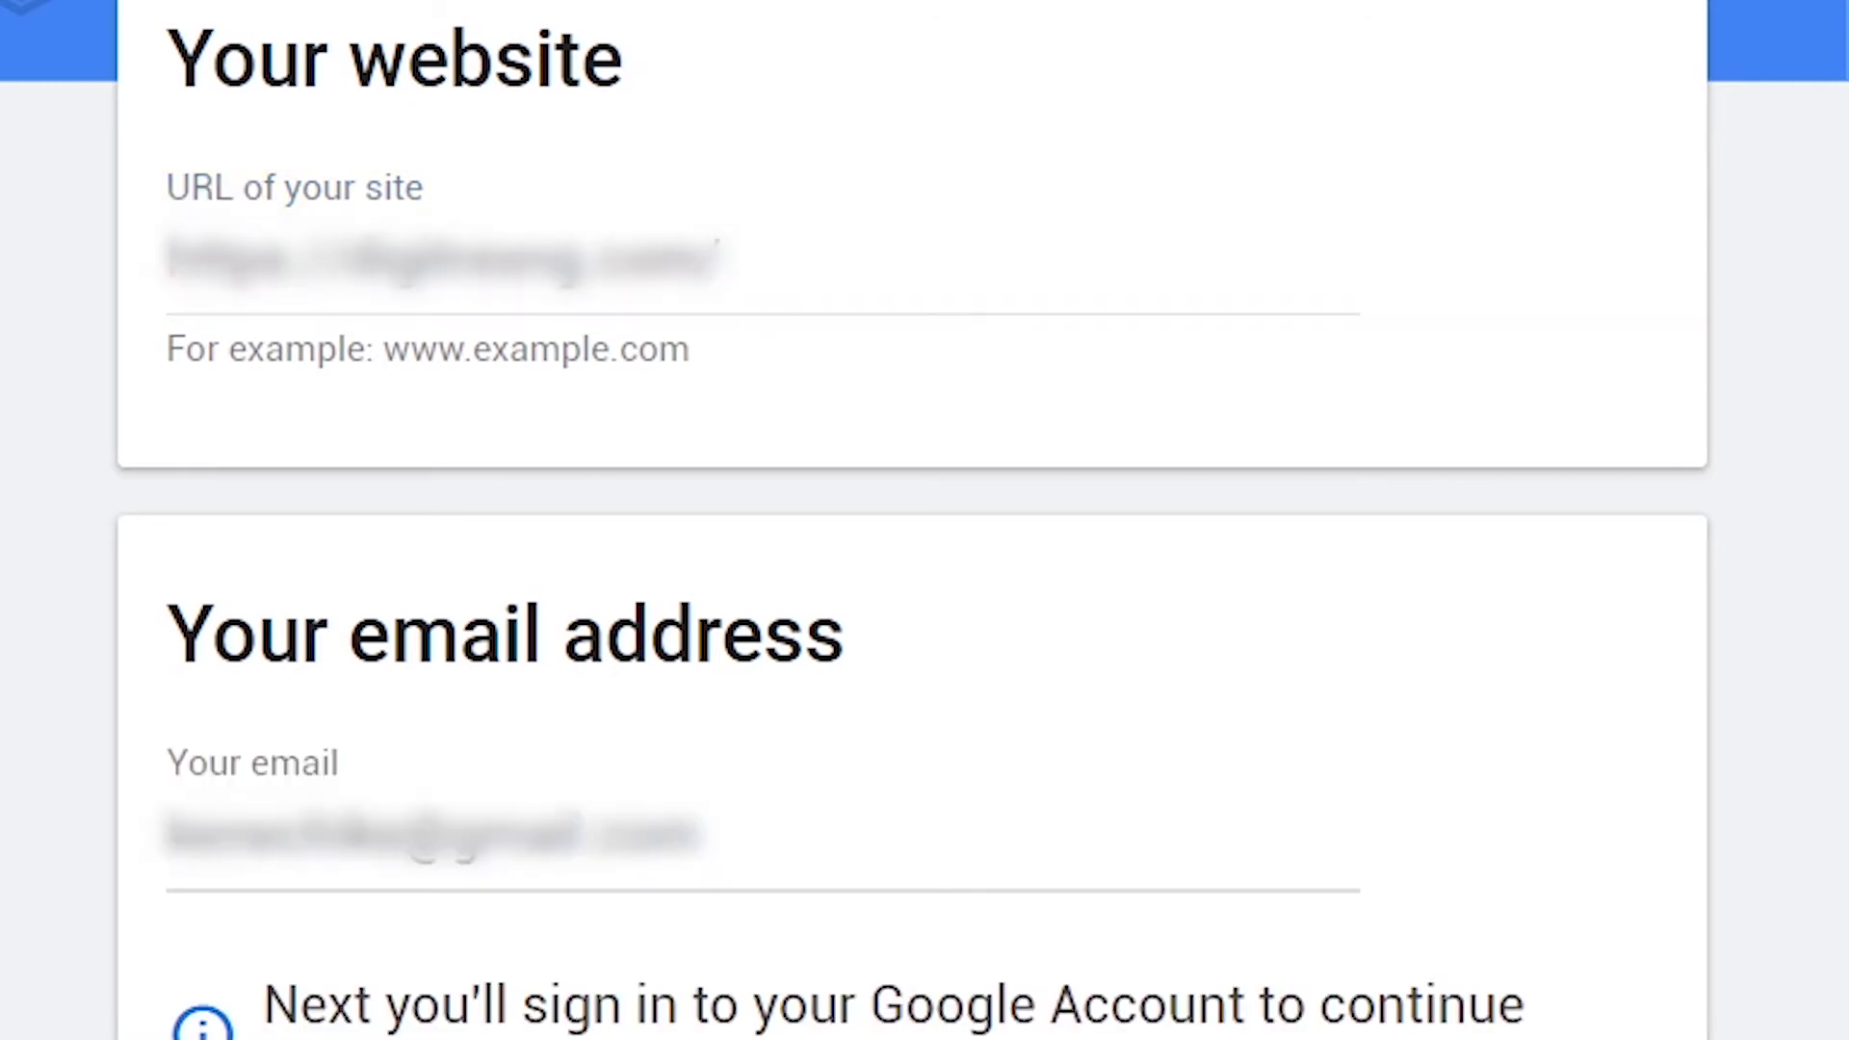
- Opt in to customized AdSense help and suggestions, then save the sign-up details
scroll(913, 520, down, 6)
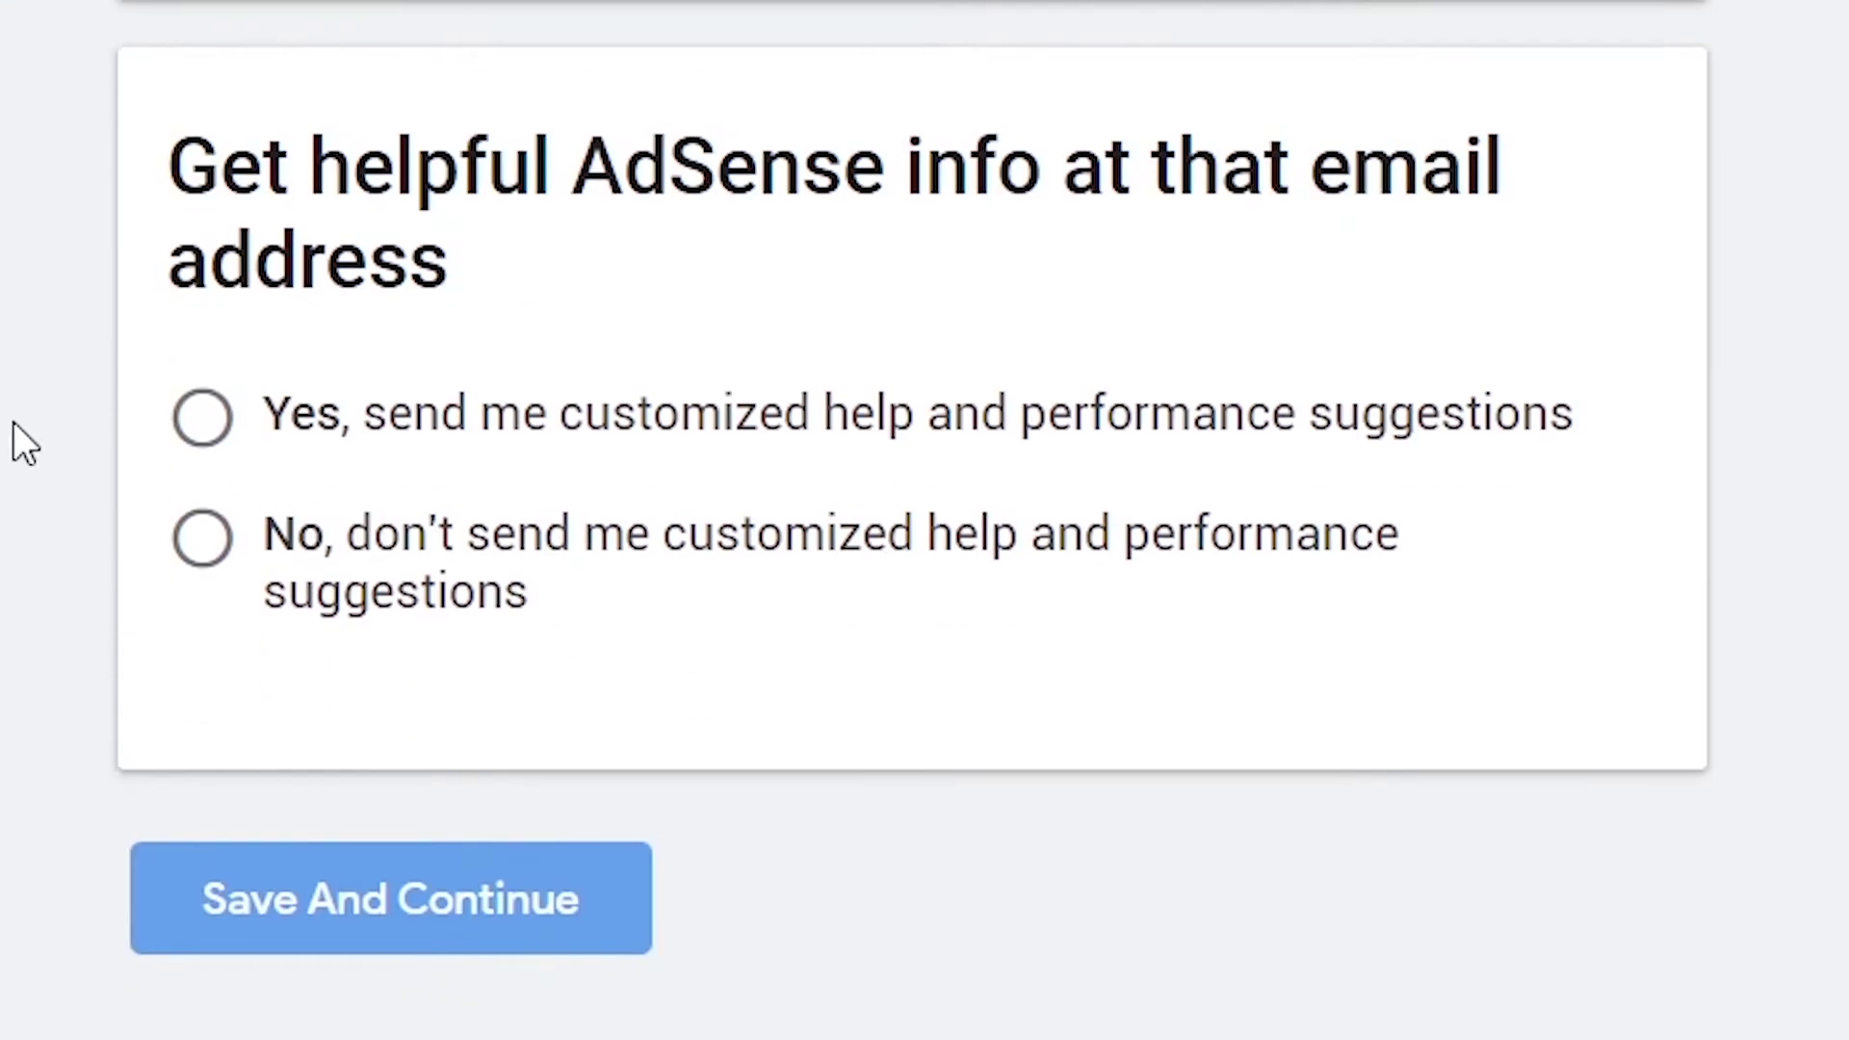
click(203, 416)
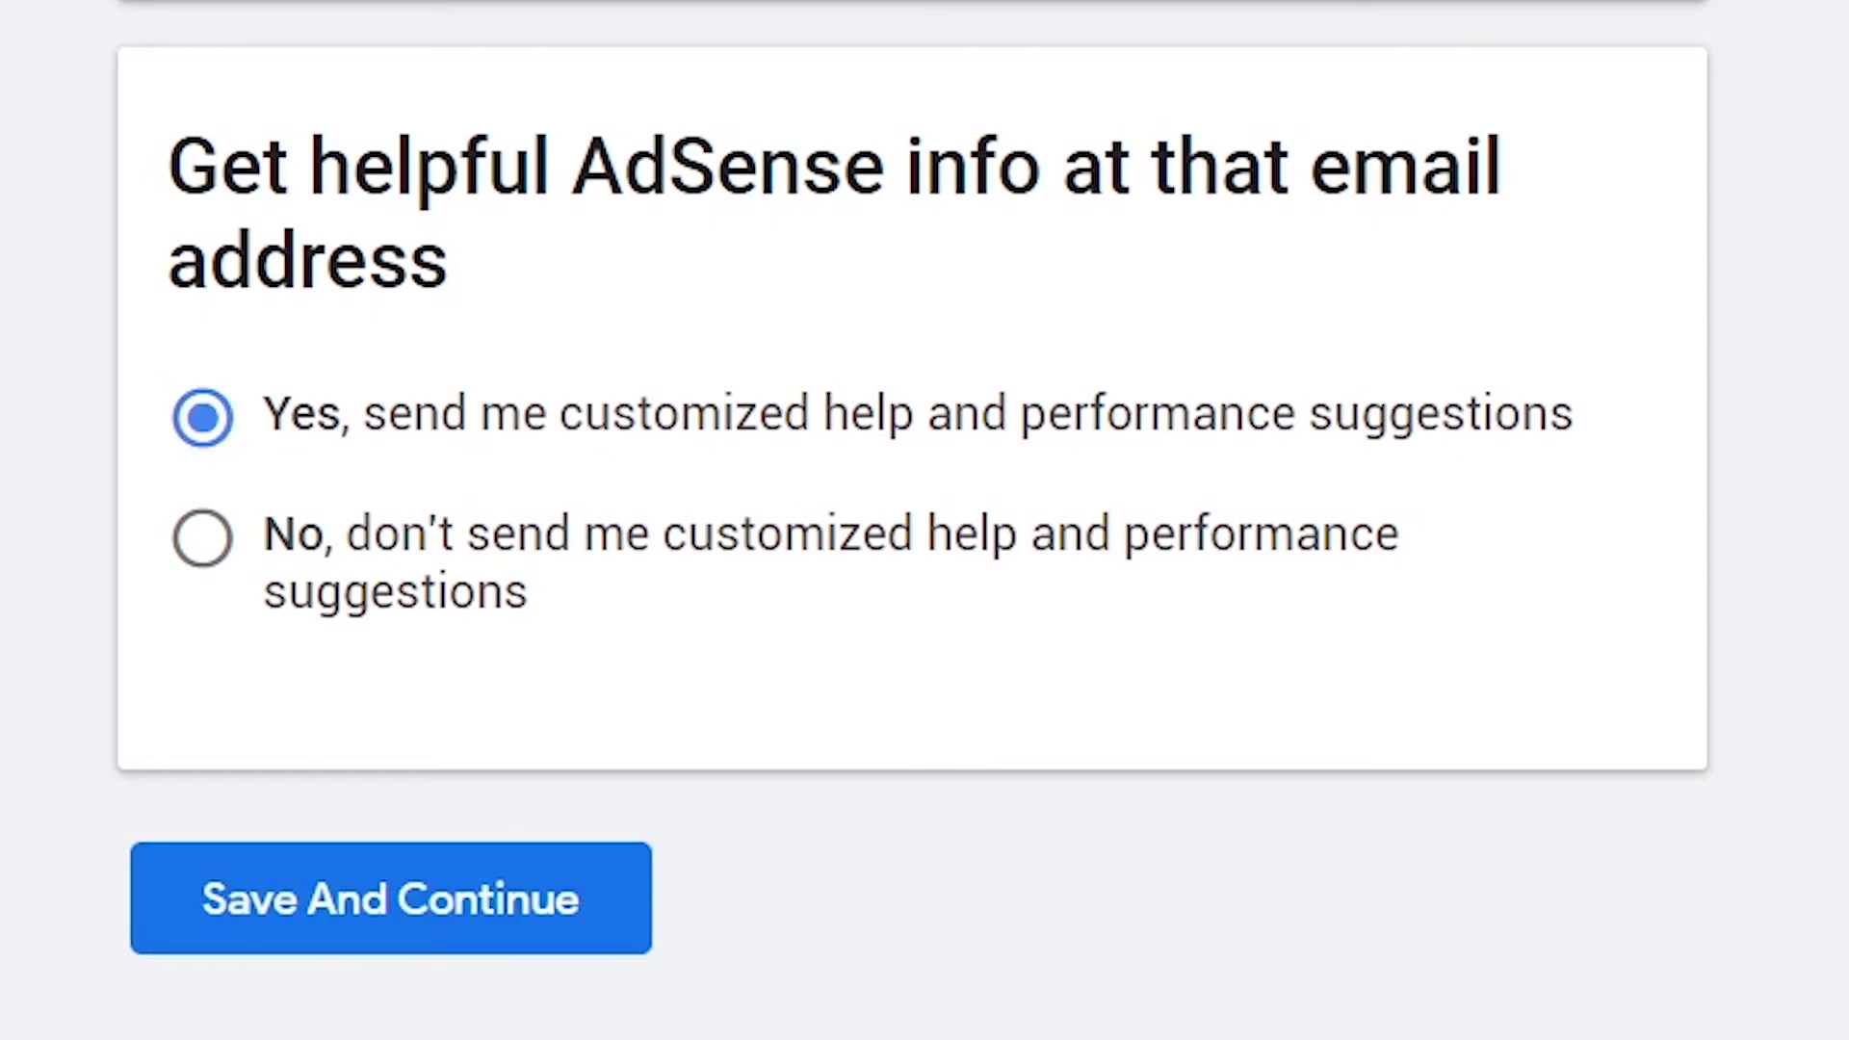
scroll(913, 520, down, 2)
click(435, 767)
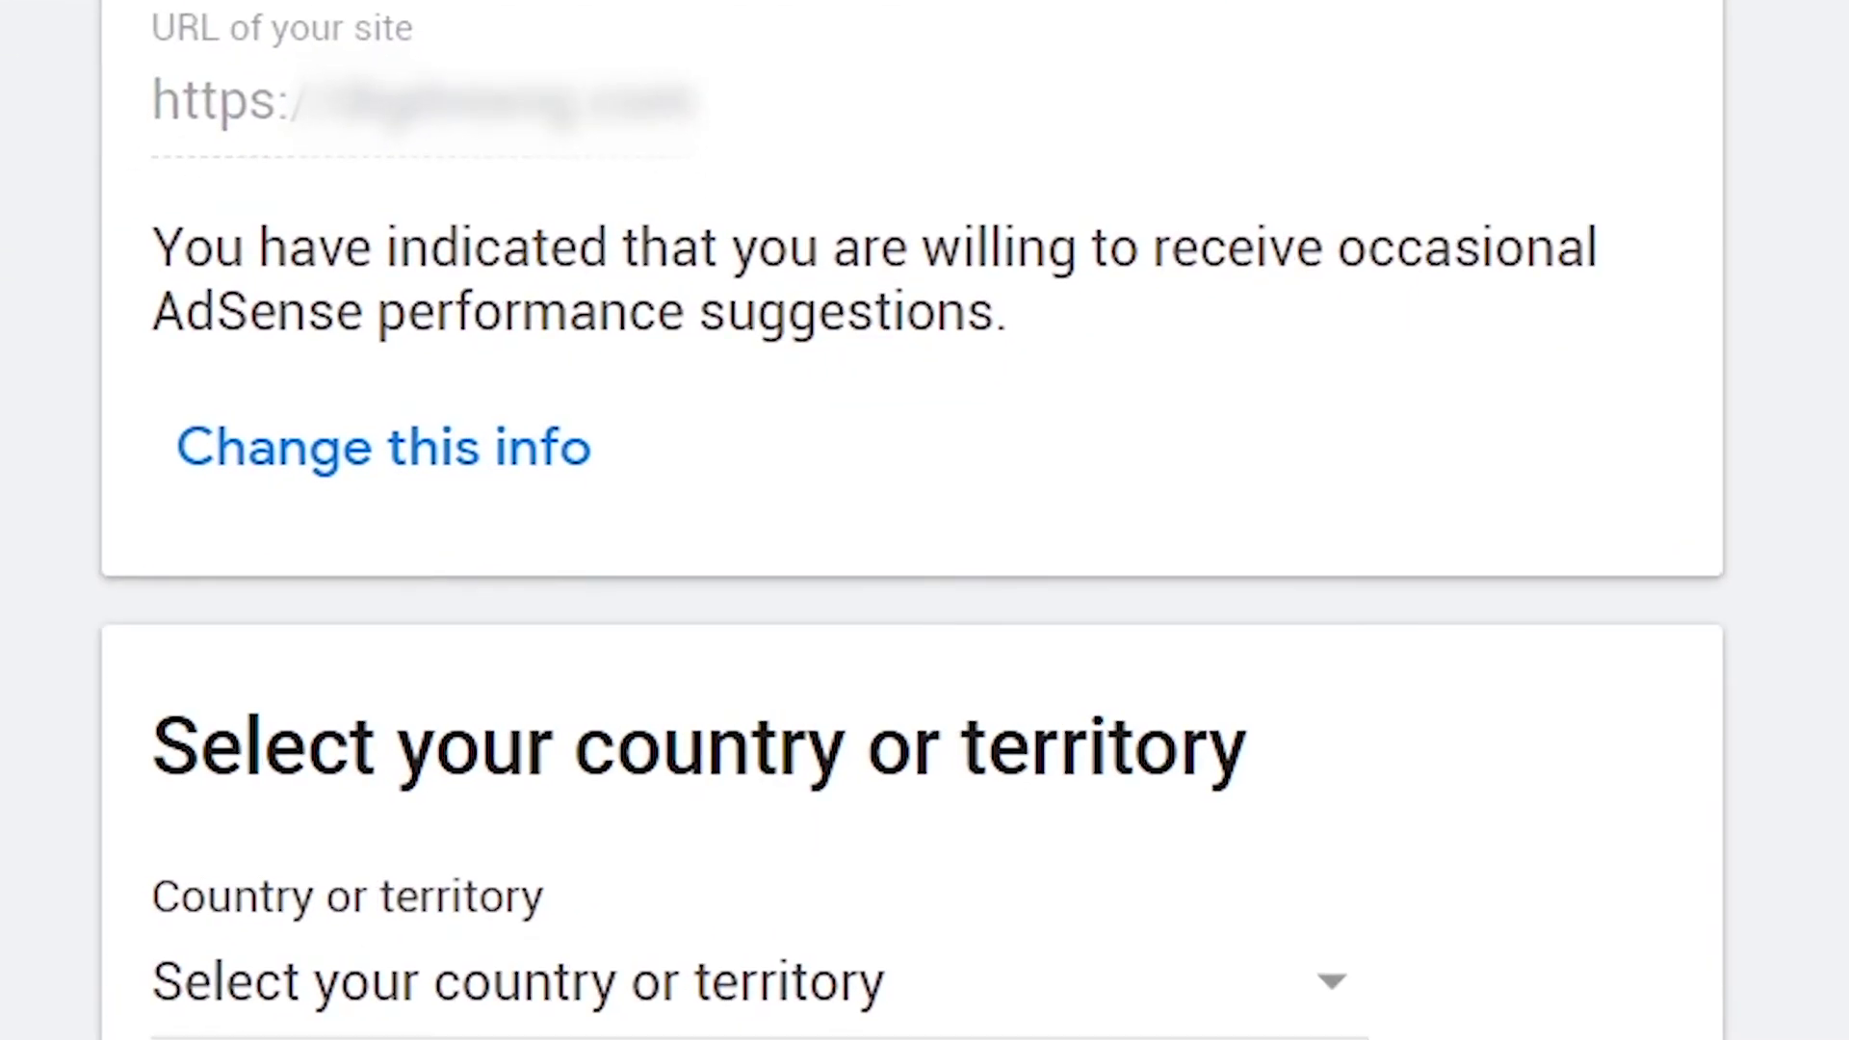
- Pick Nigeria as the country, accept the AdSense terms, and create the account
click(892, 1002)
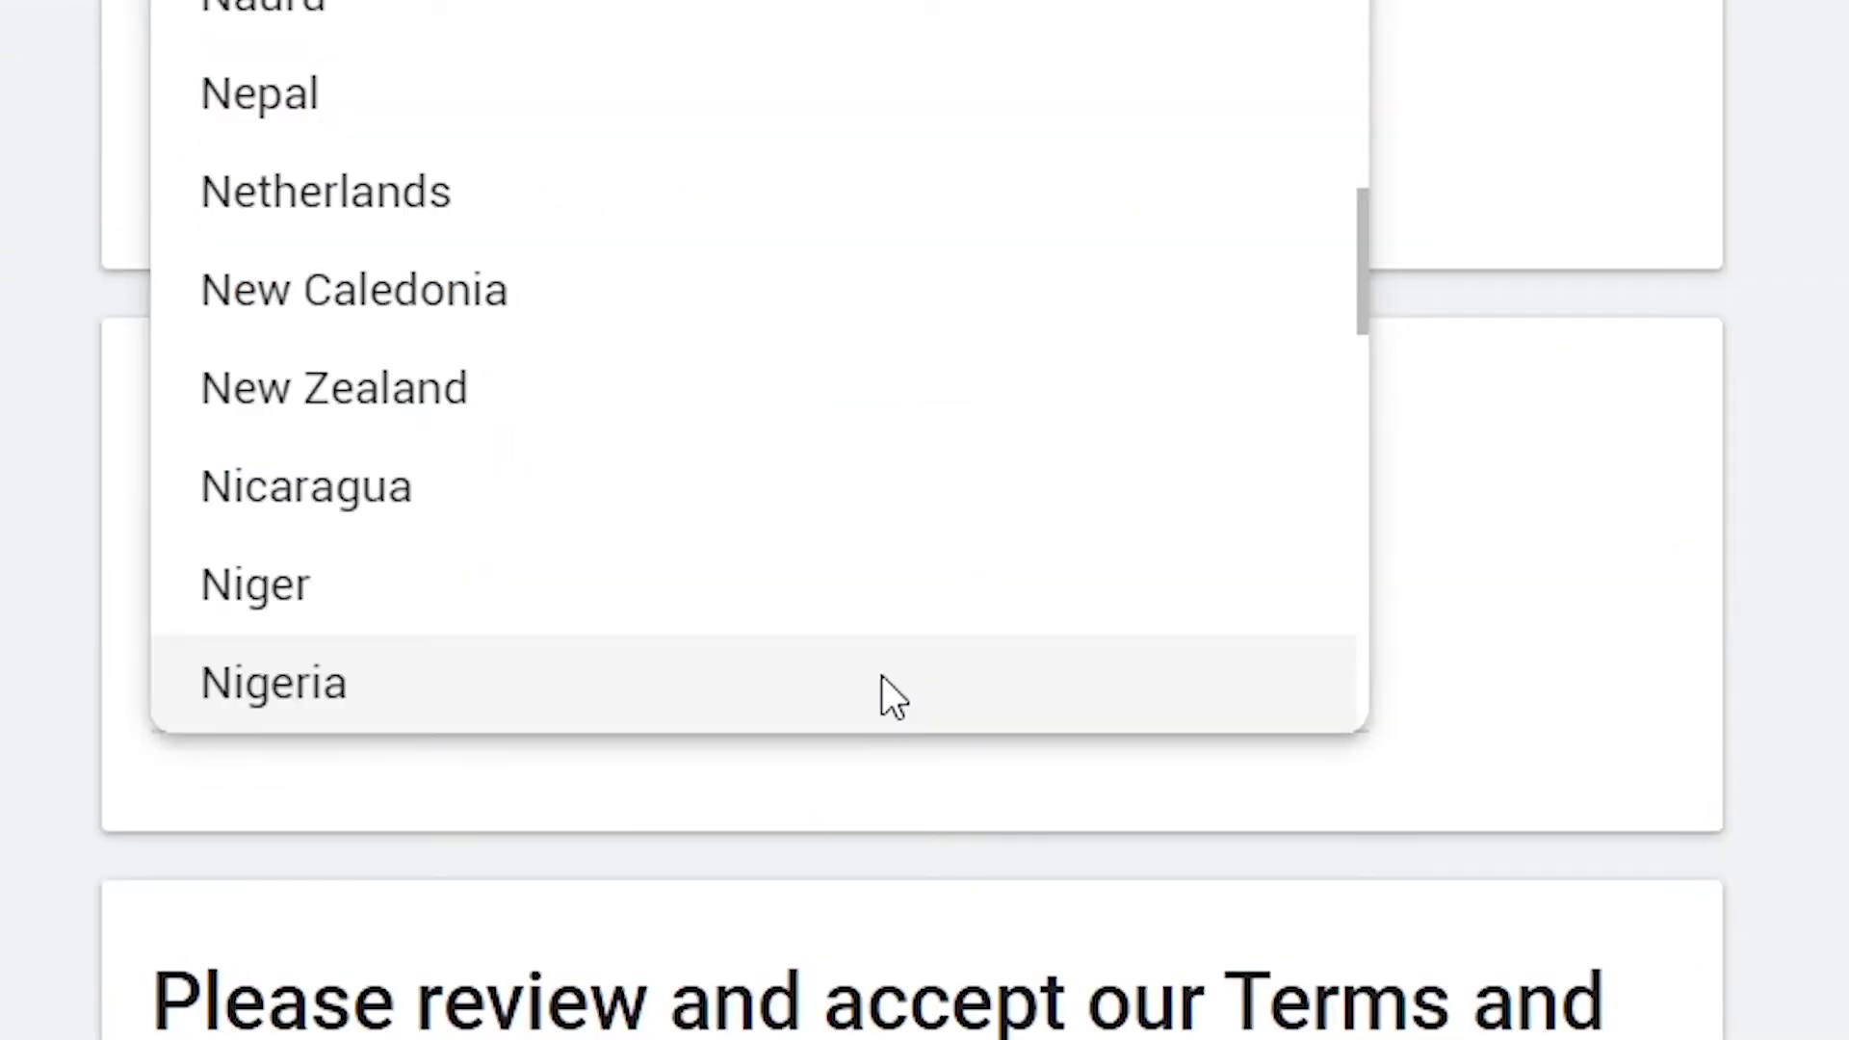
click(879, 992)
scroll(1567, 682, down, 5)
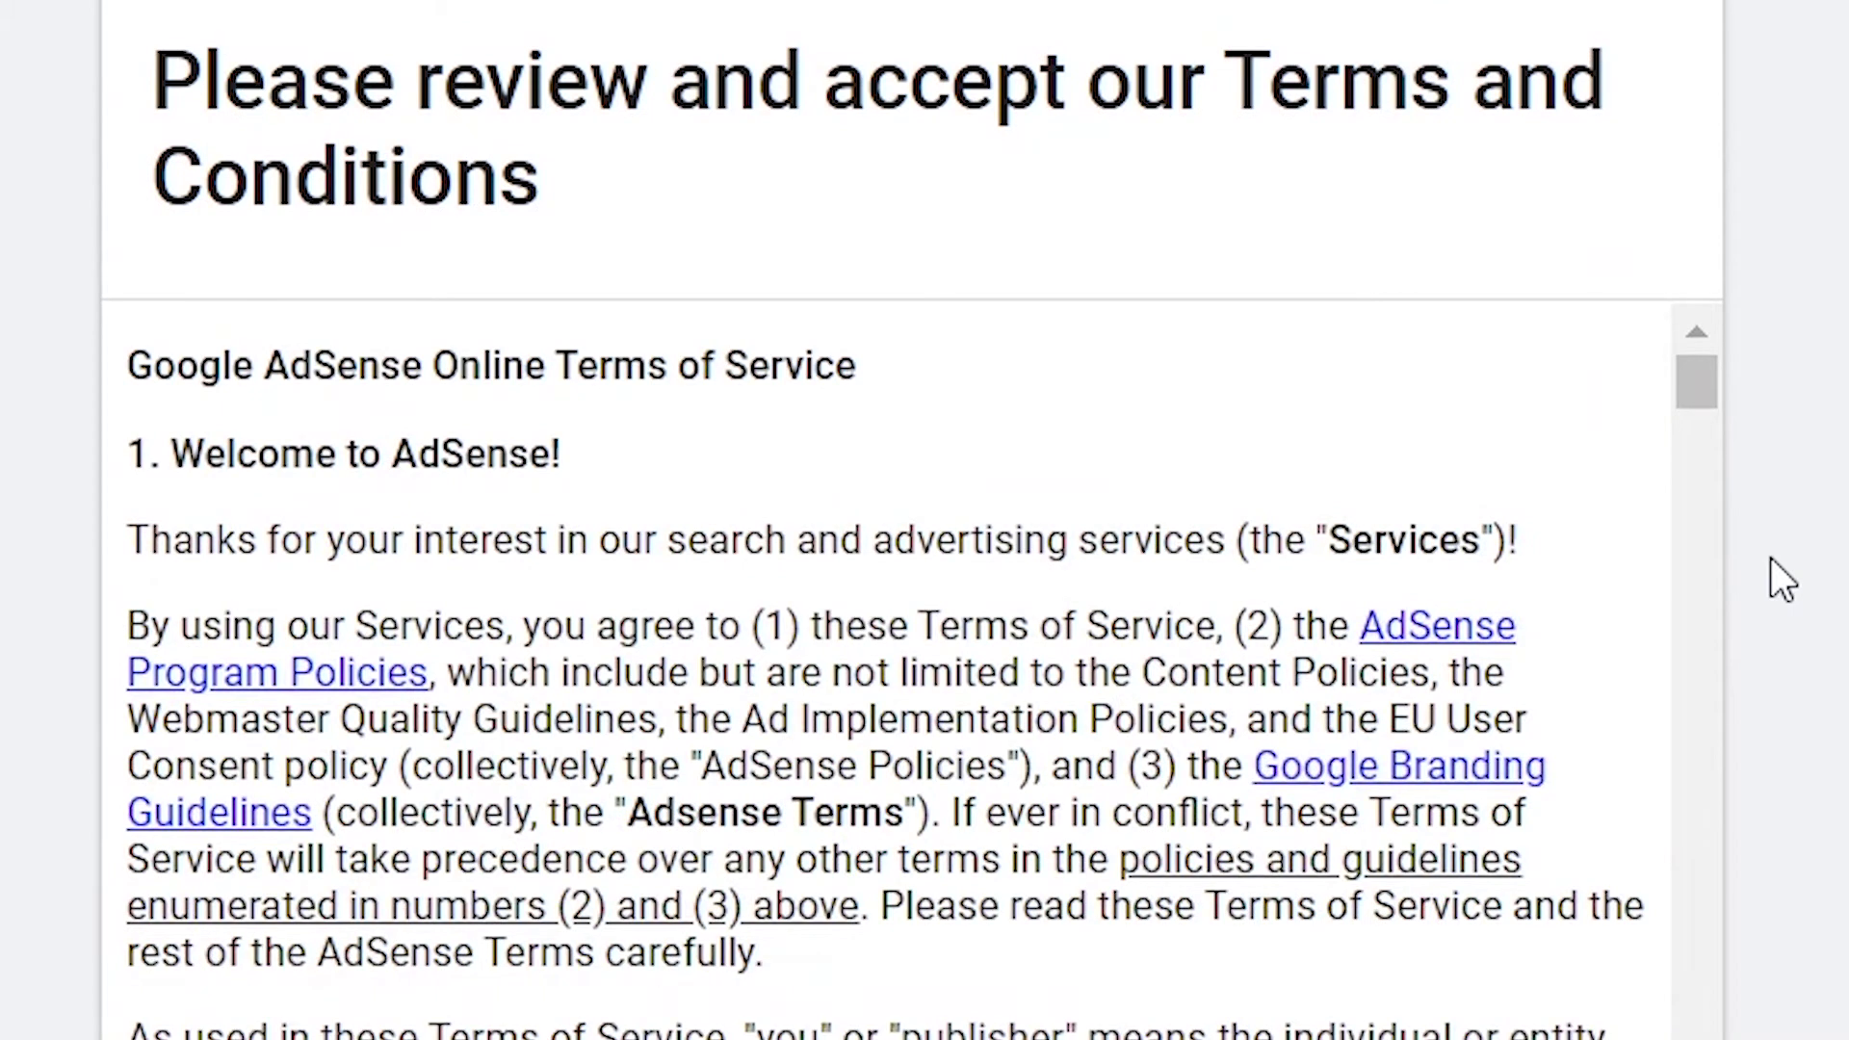
scroll(1771, 558, down, 7)
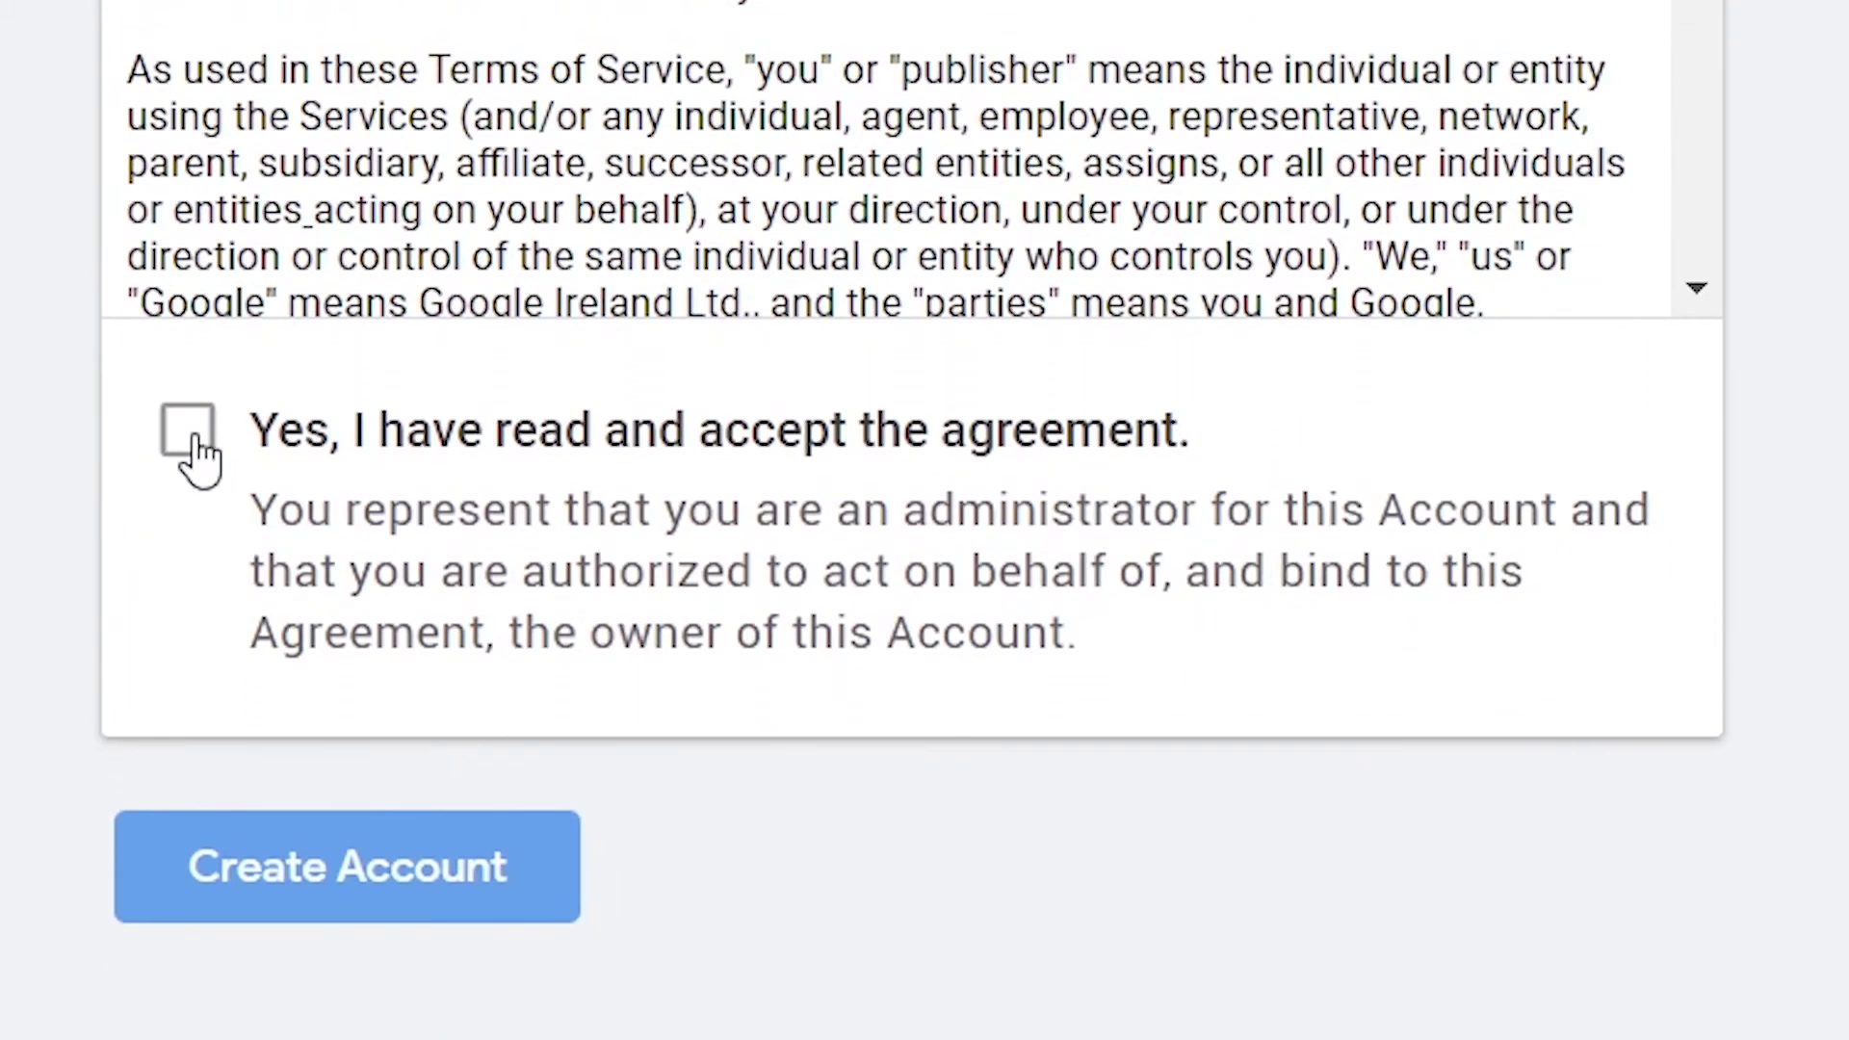
click(193, 438)
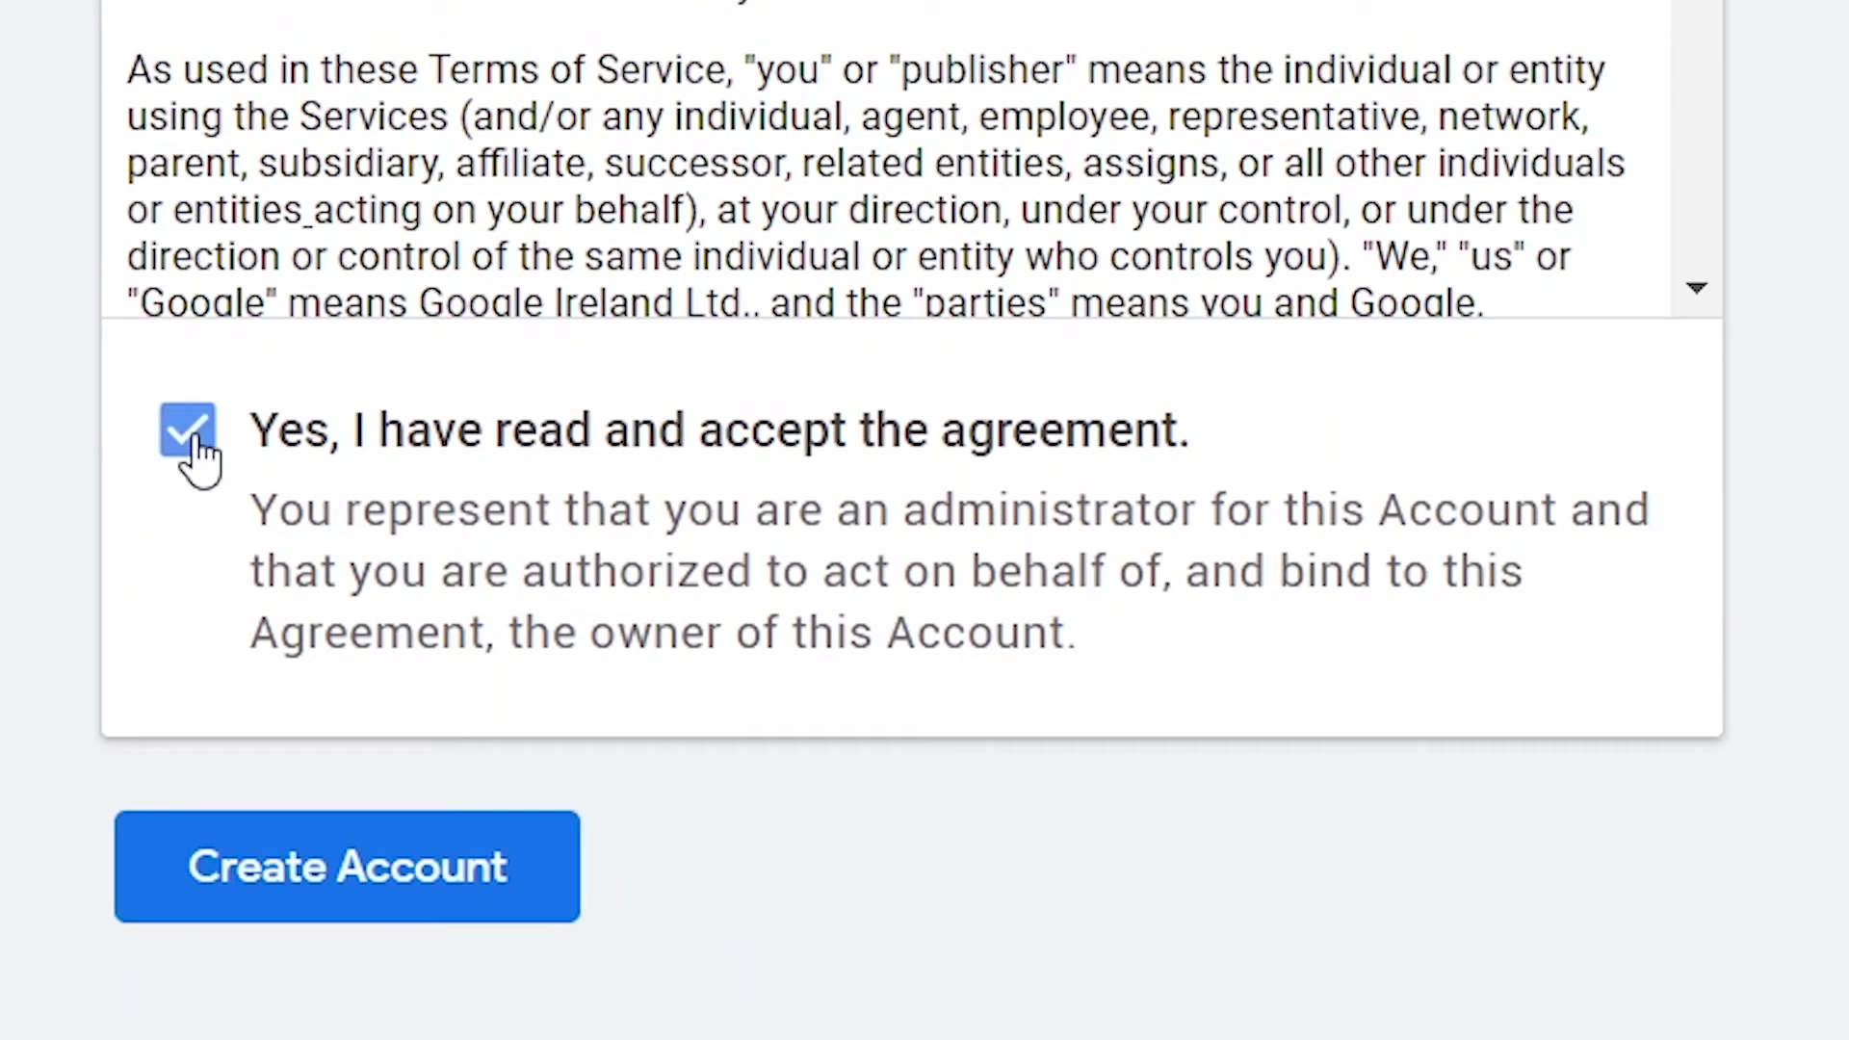
click(390, 872)
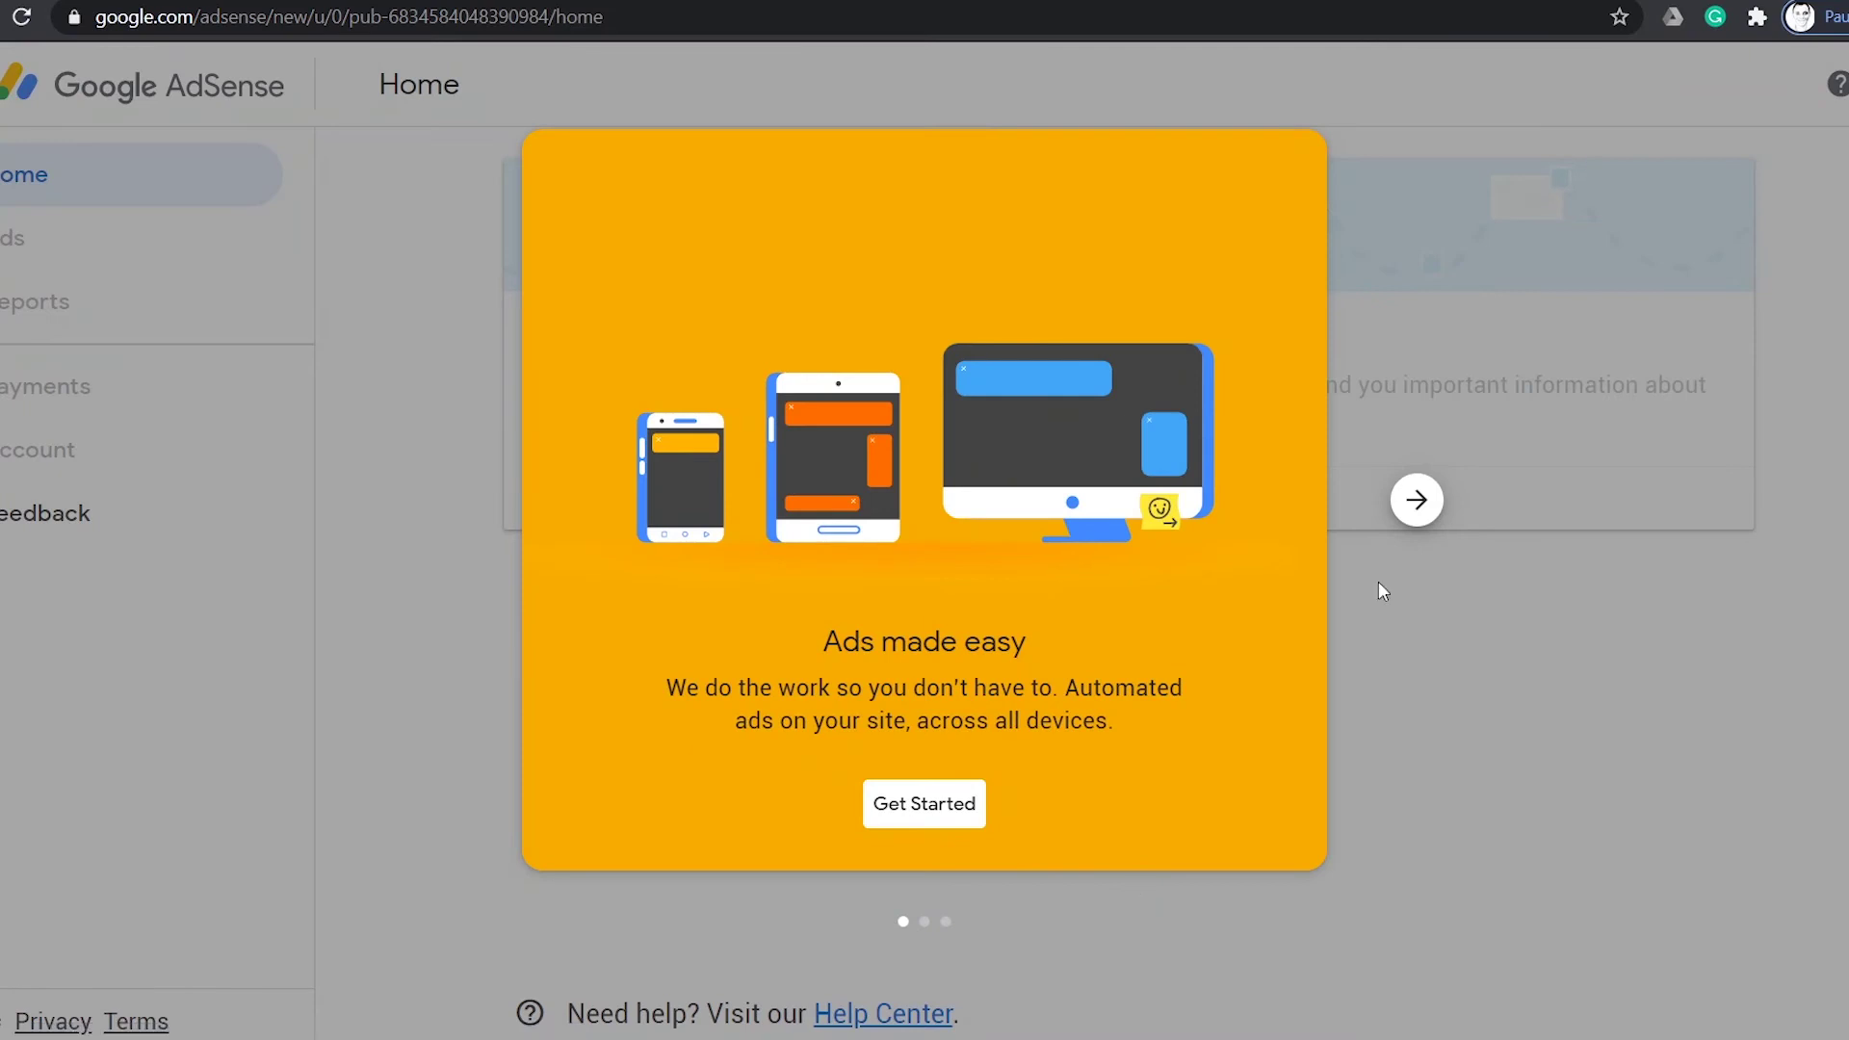
- Skip through the AdSense welcome tour and get started
click(1415, 499)
click(1418, 499)
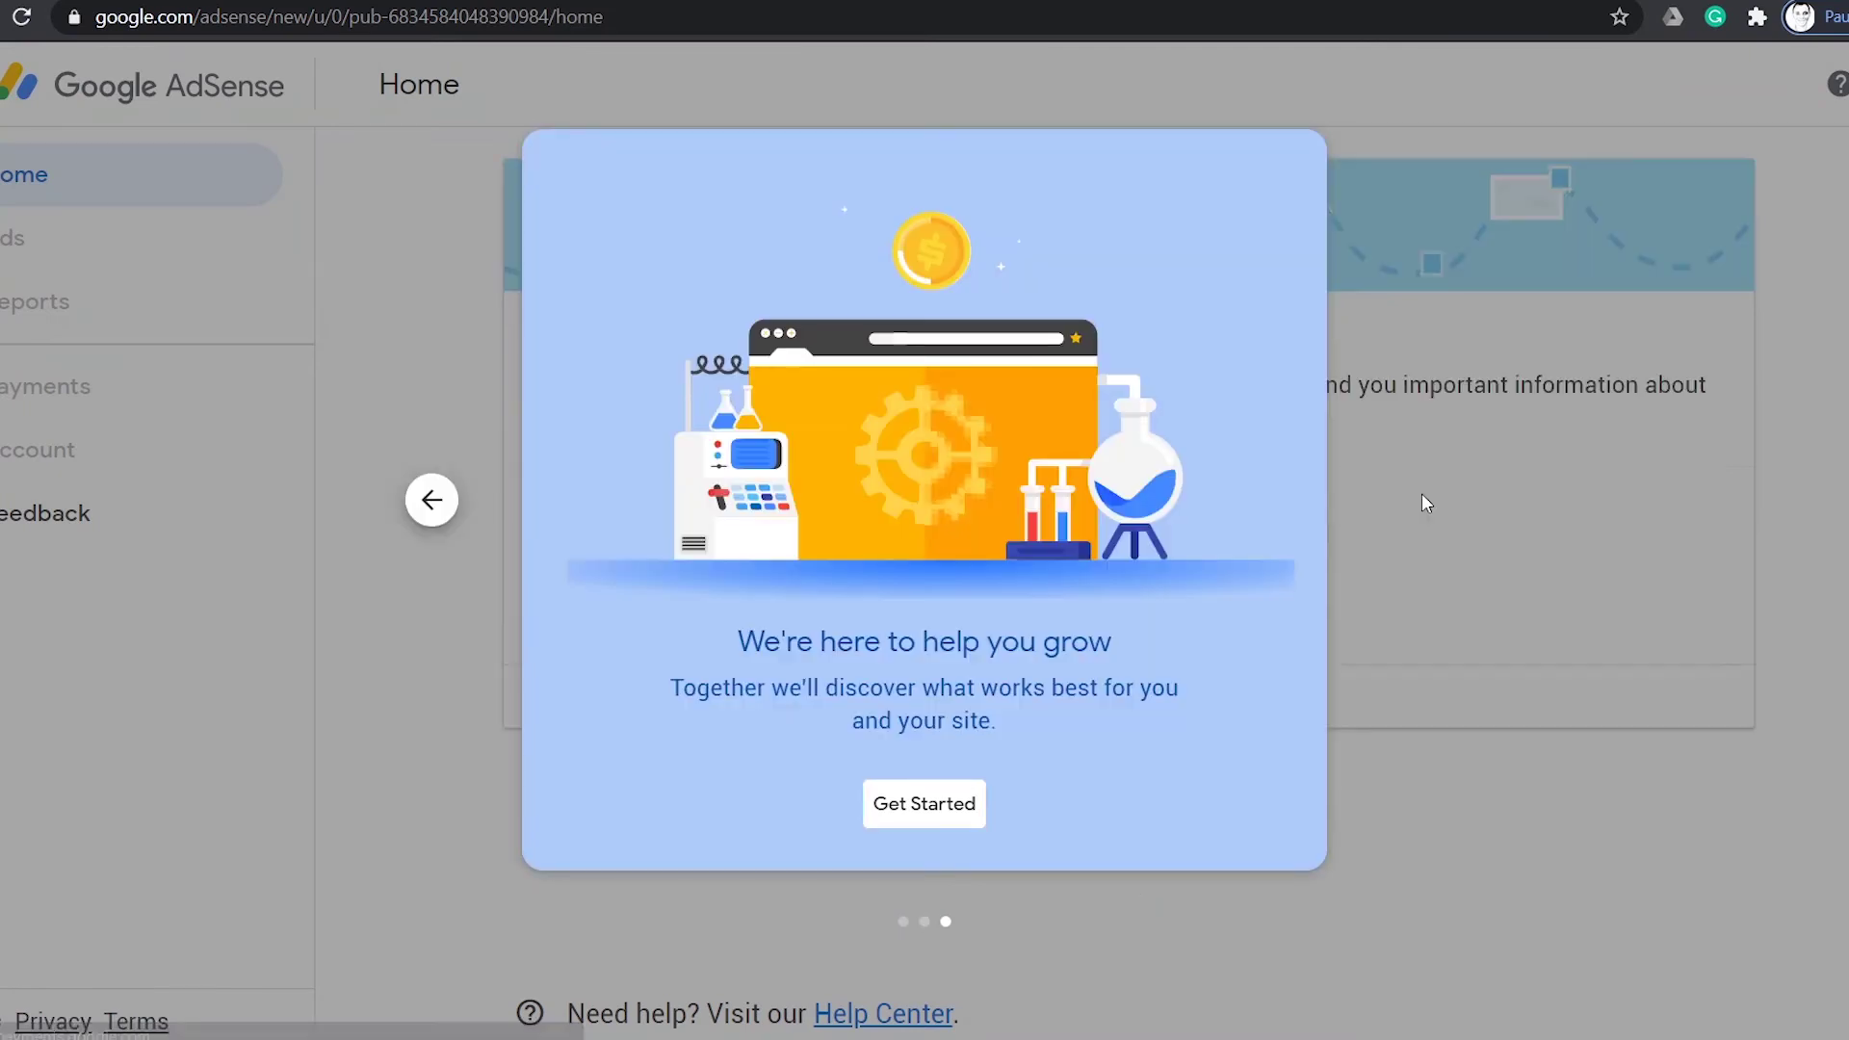
click(929, 803)
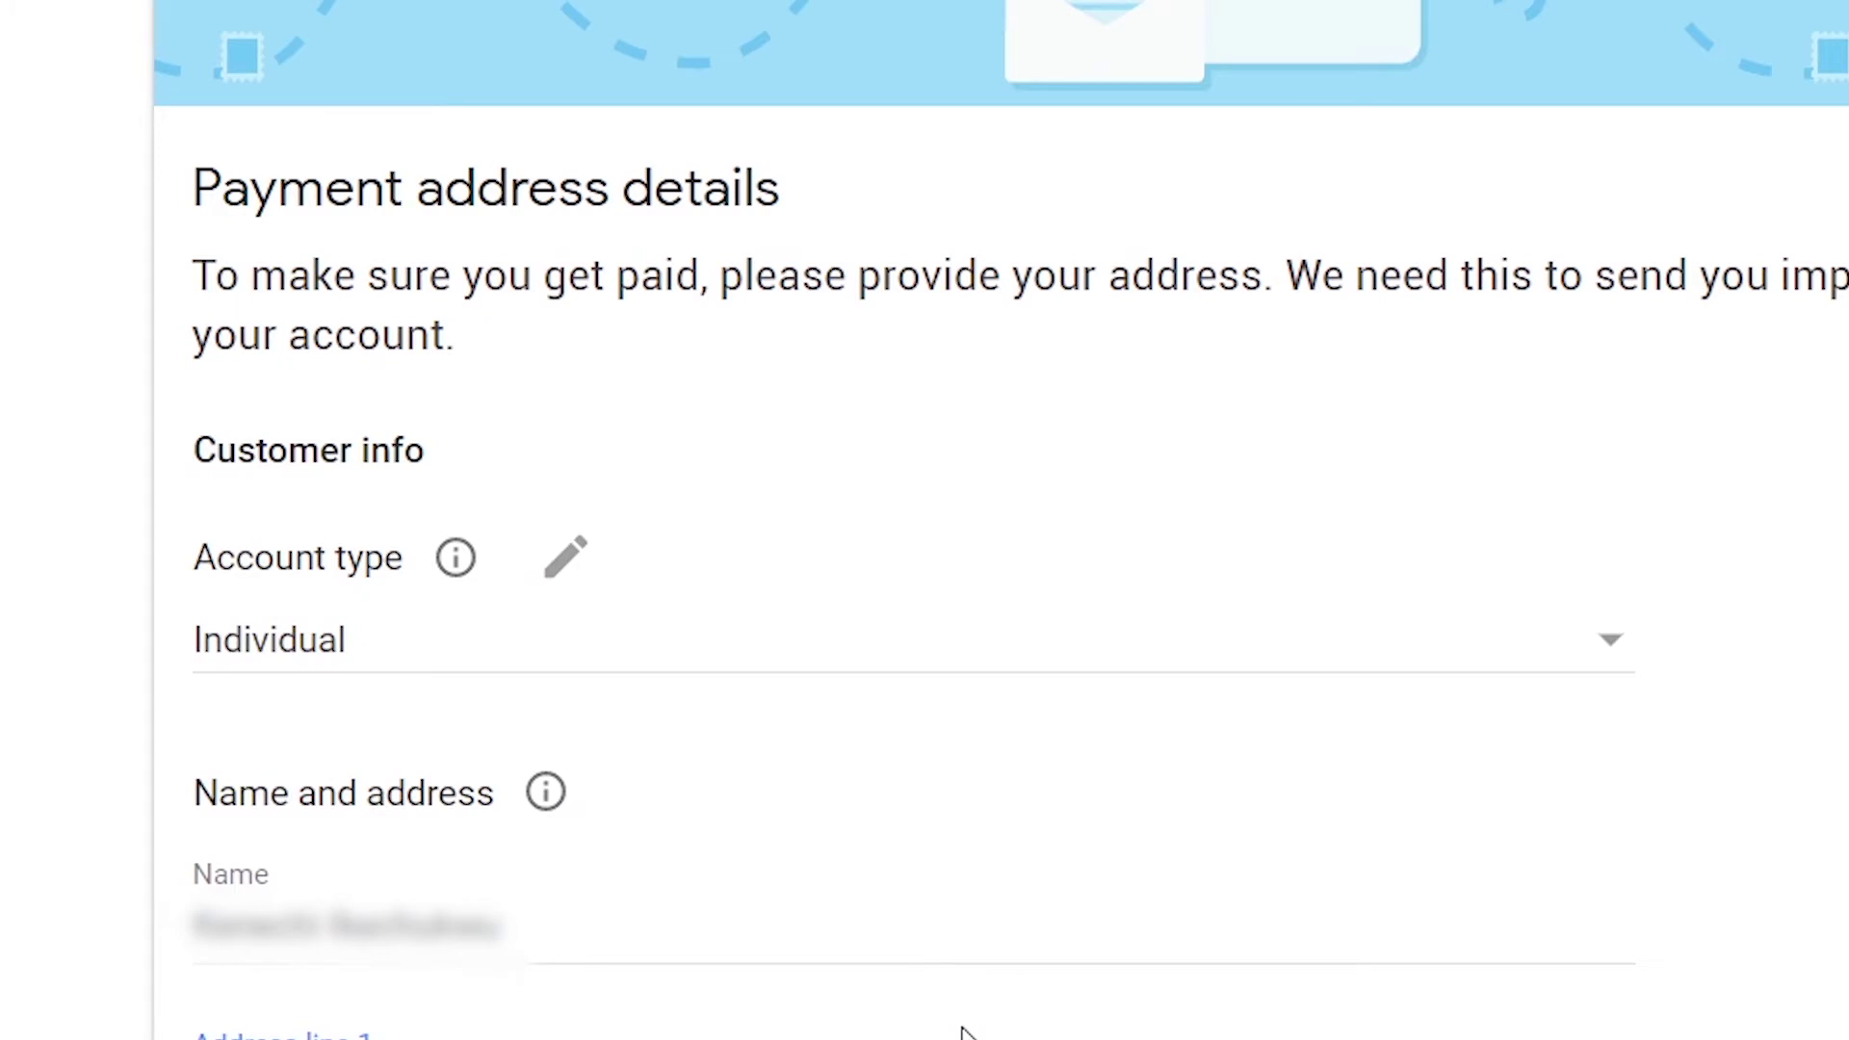
- Keep Individual as the account type in the payment address form
scroll(1658, 169, down, 5)
click(1610, 177)
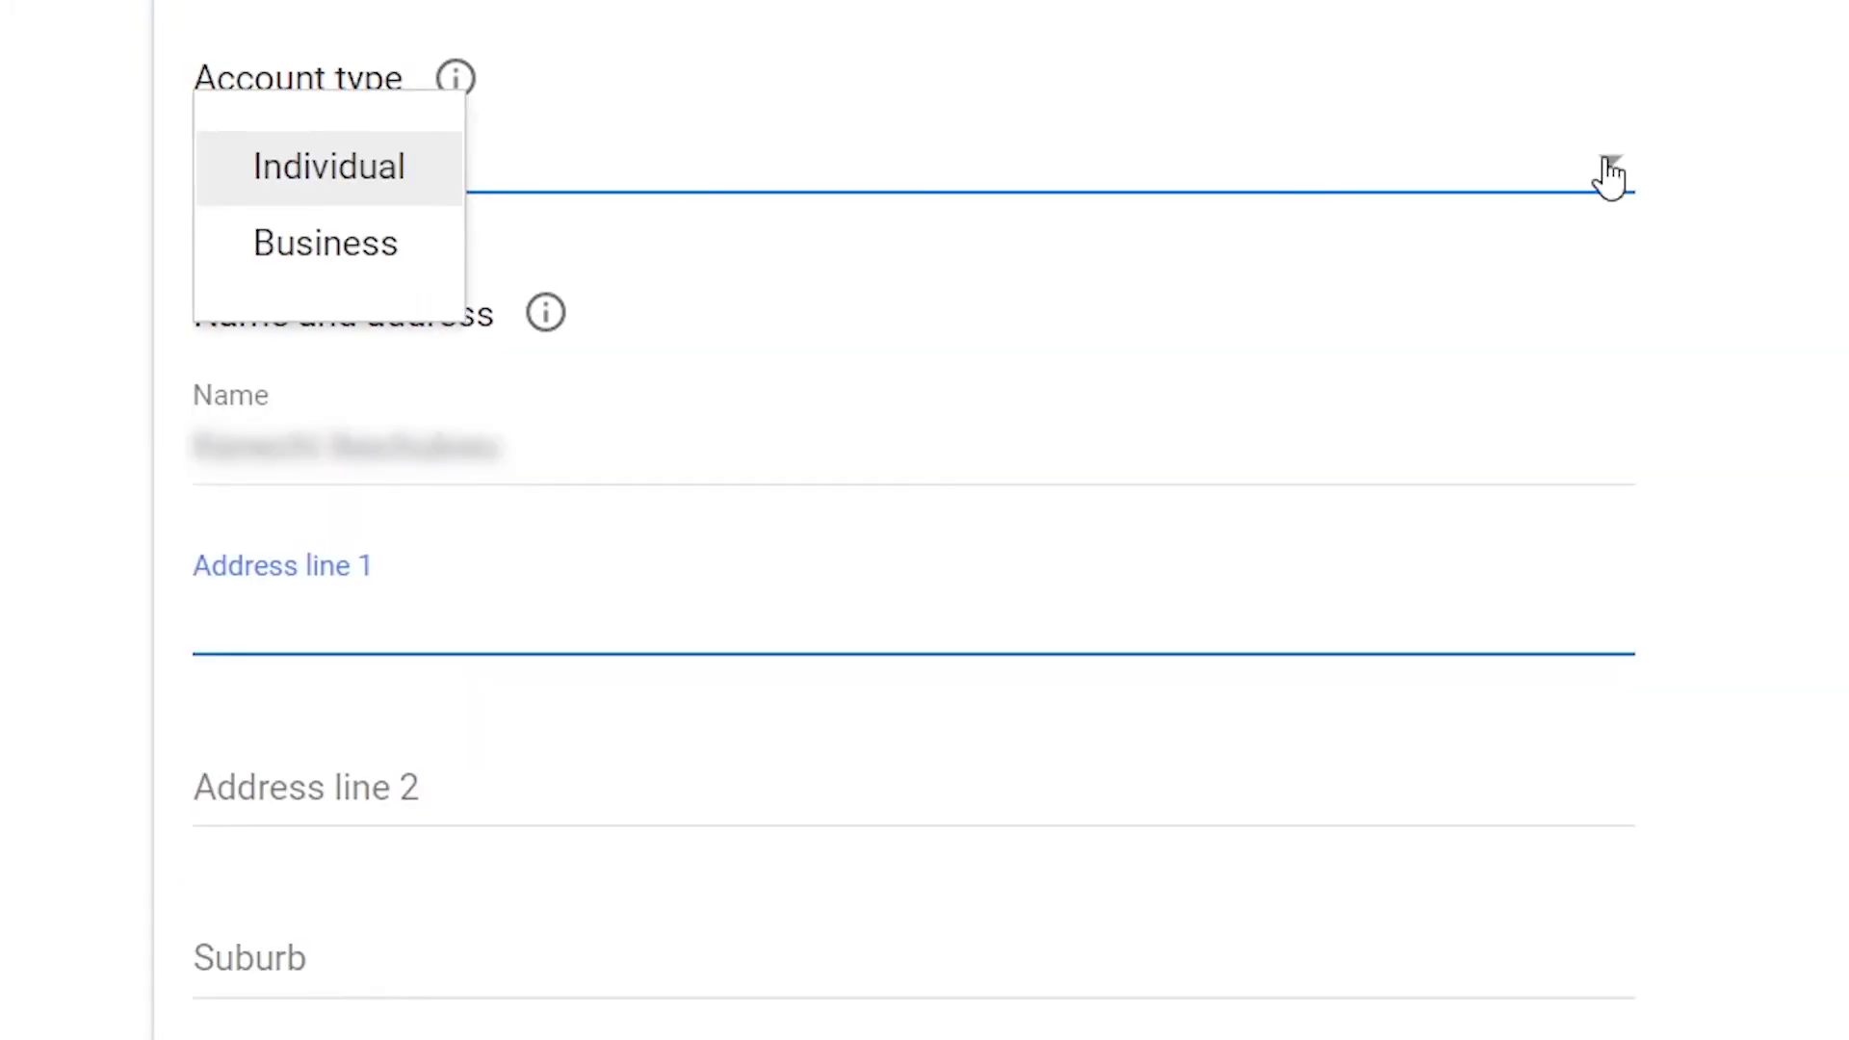
click(334, 191)
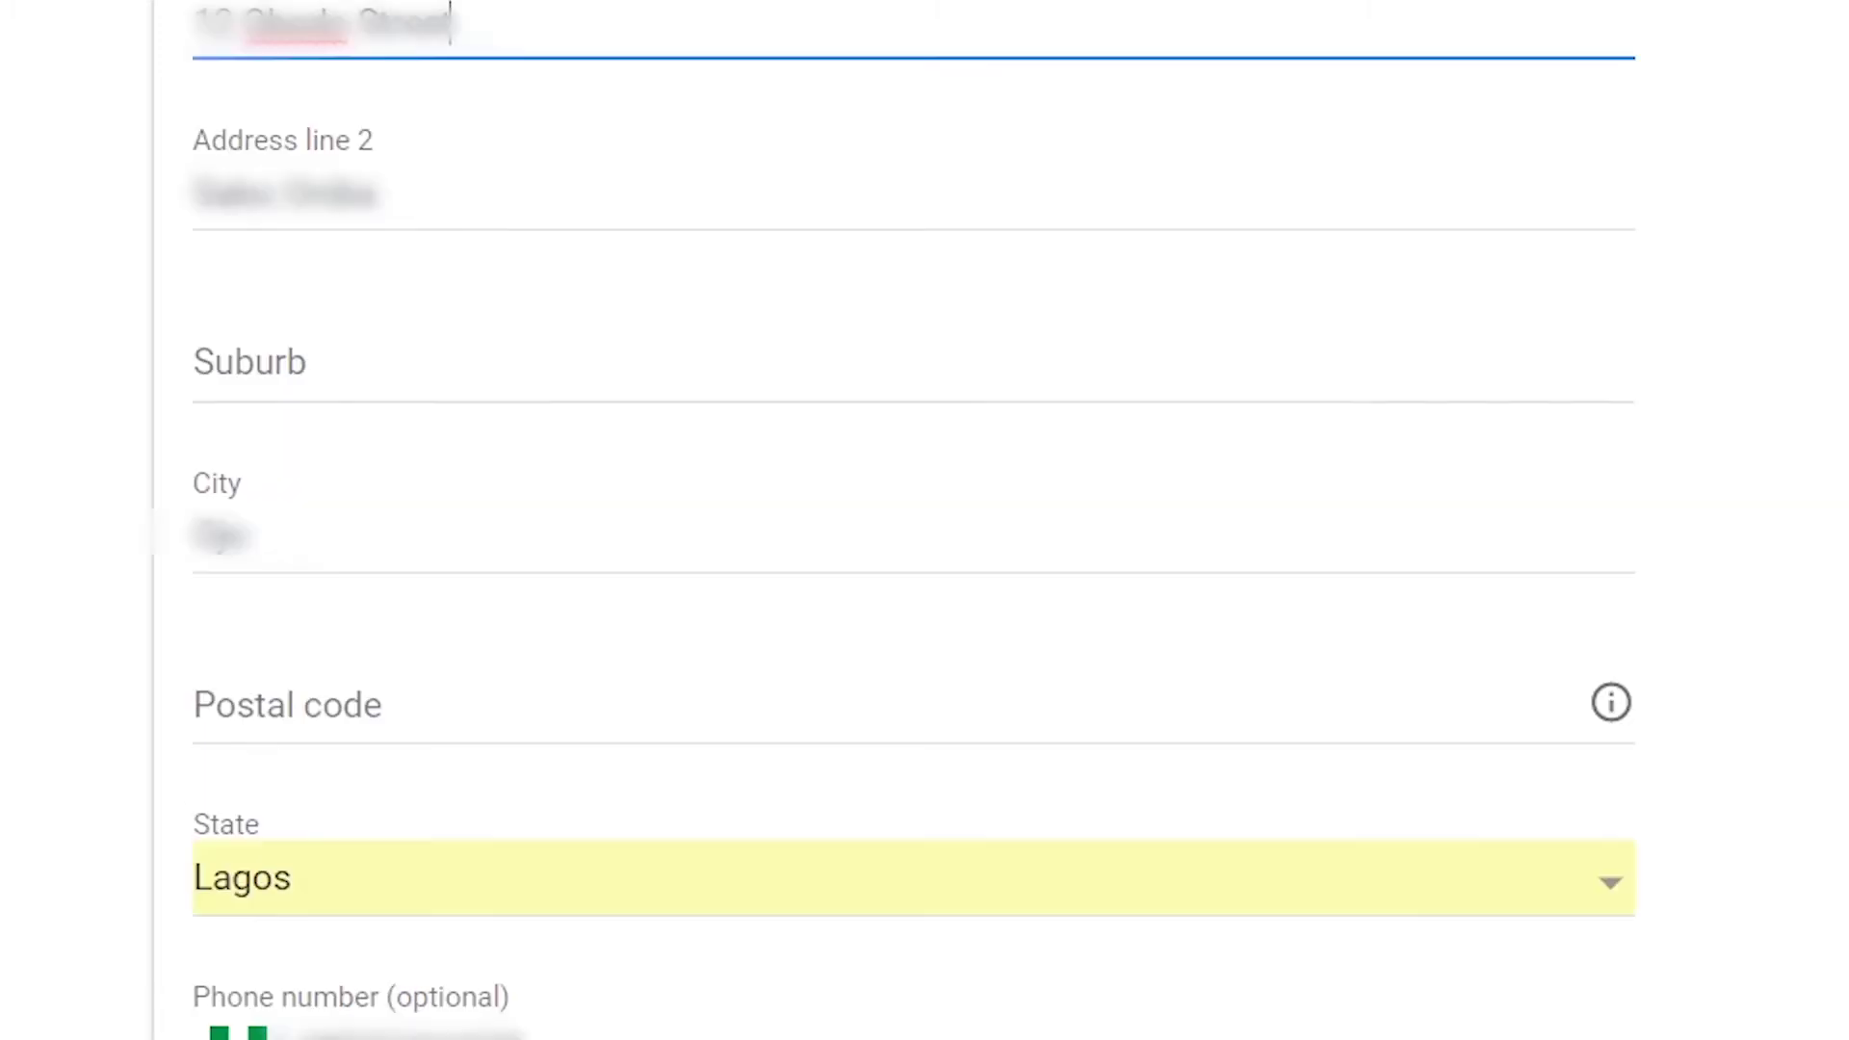
scroll(235, 846, down, 5)
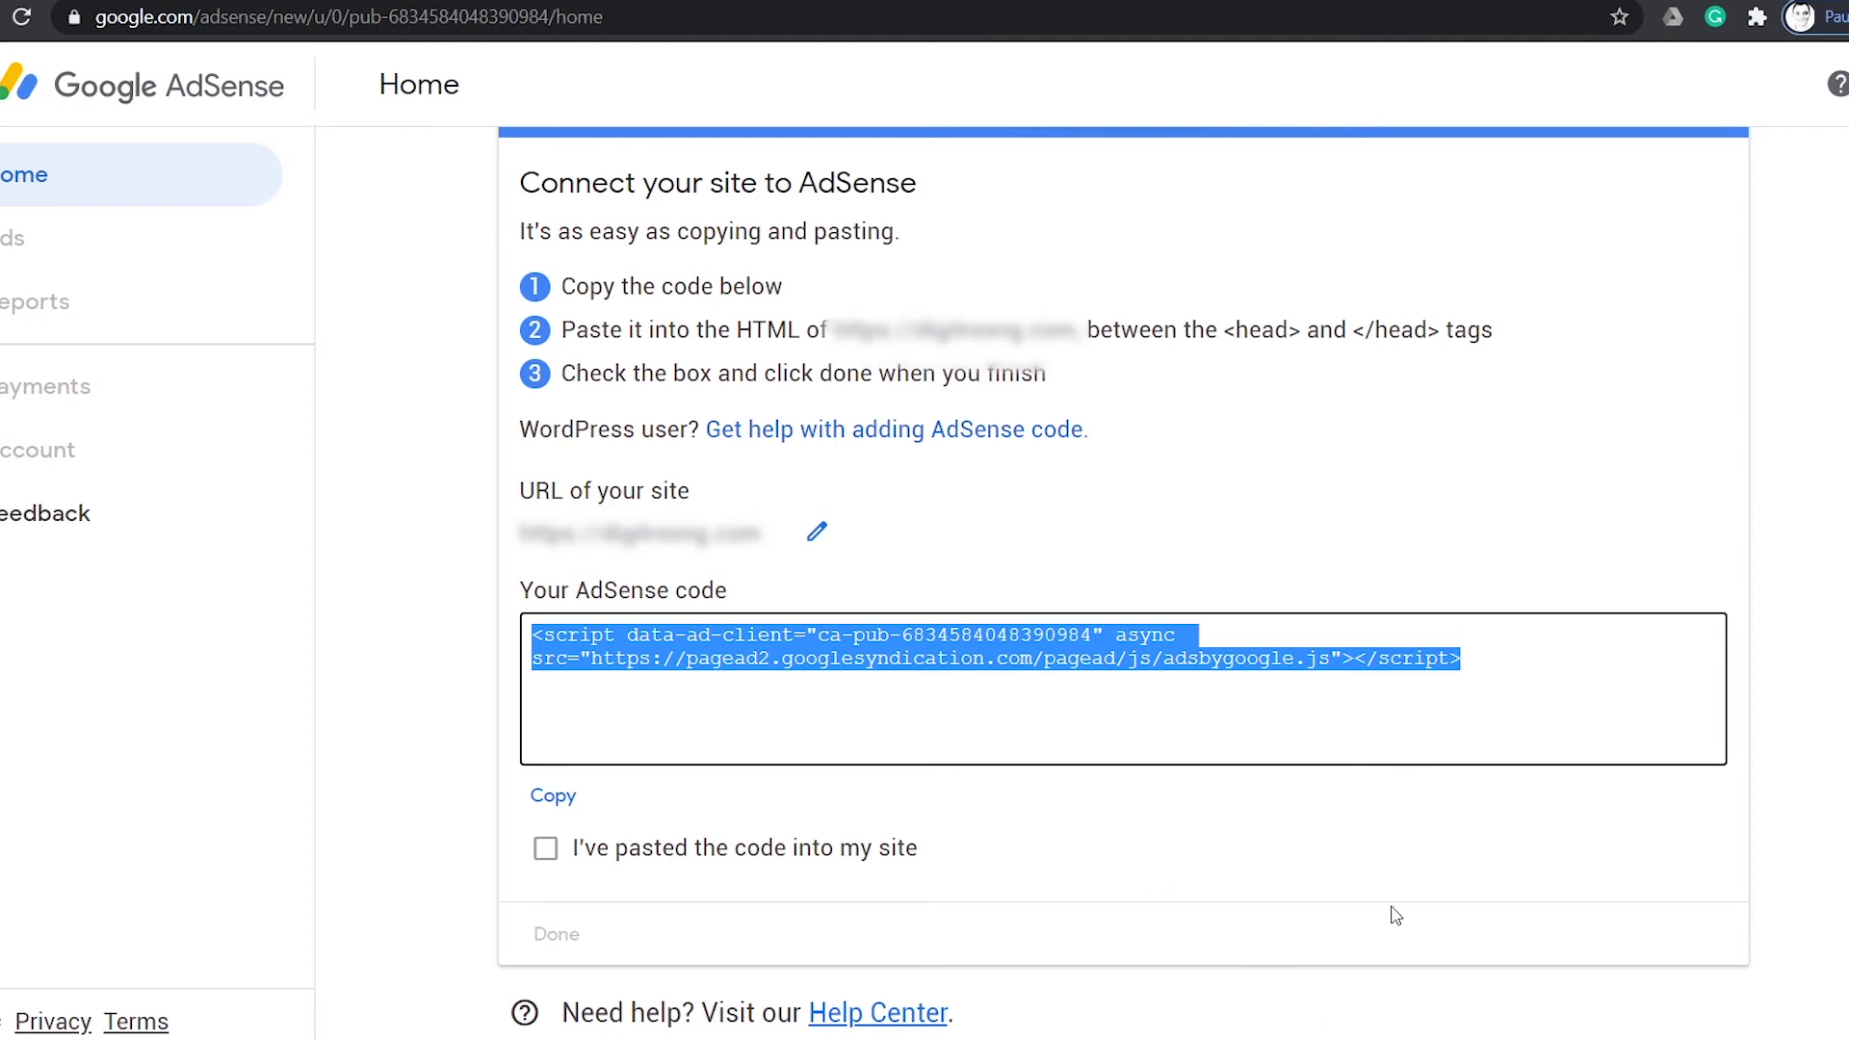
- Deselect the AdSense code box on the Connect your site to AdSense card
click(1456, 494)
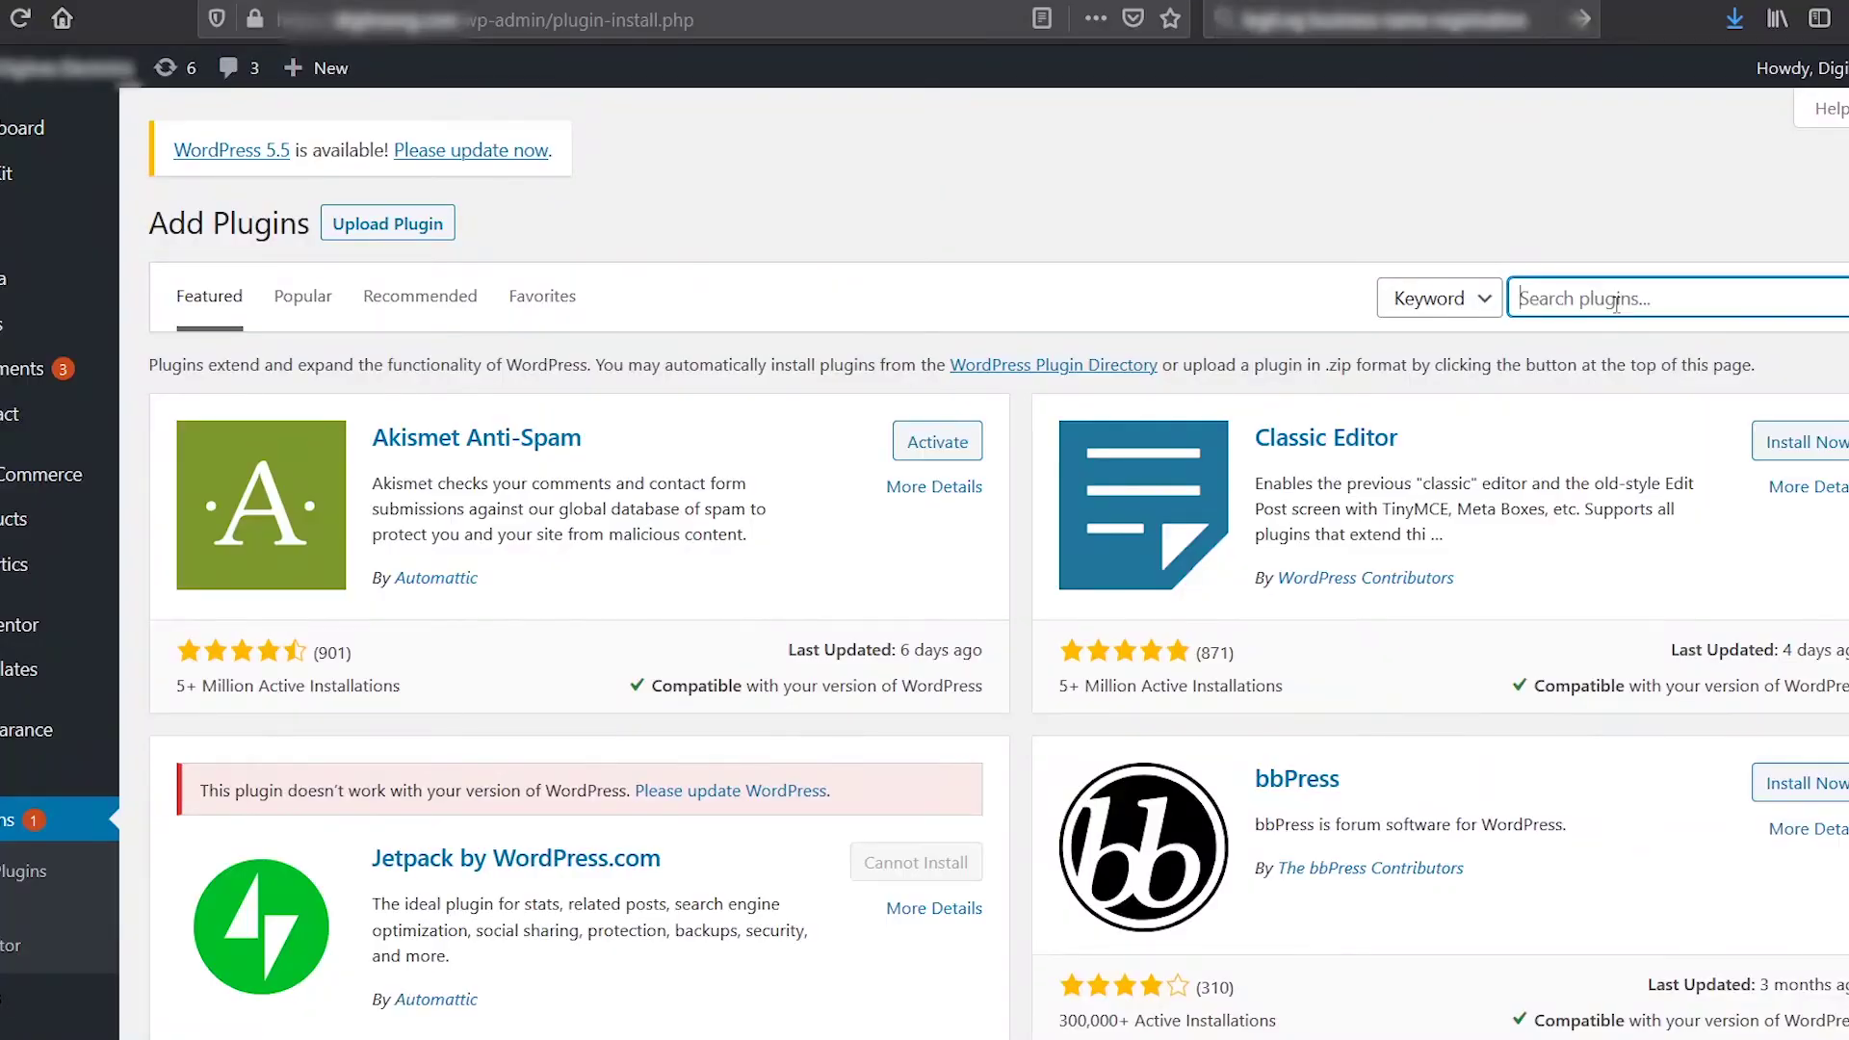
- Search WordPress Add Plugins for 'site kit by google' to get the Site Kit plugin
text(site ki)
text(t by )
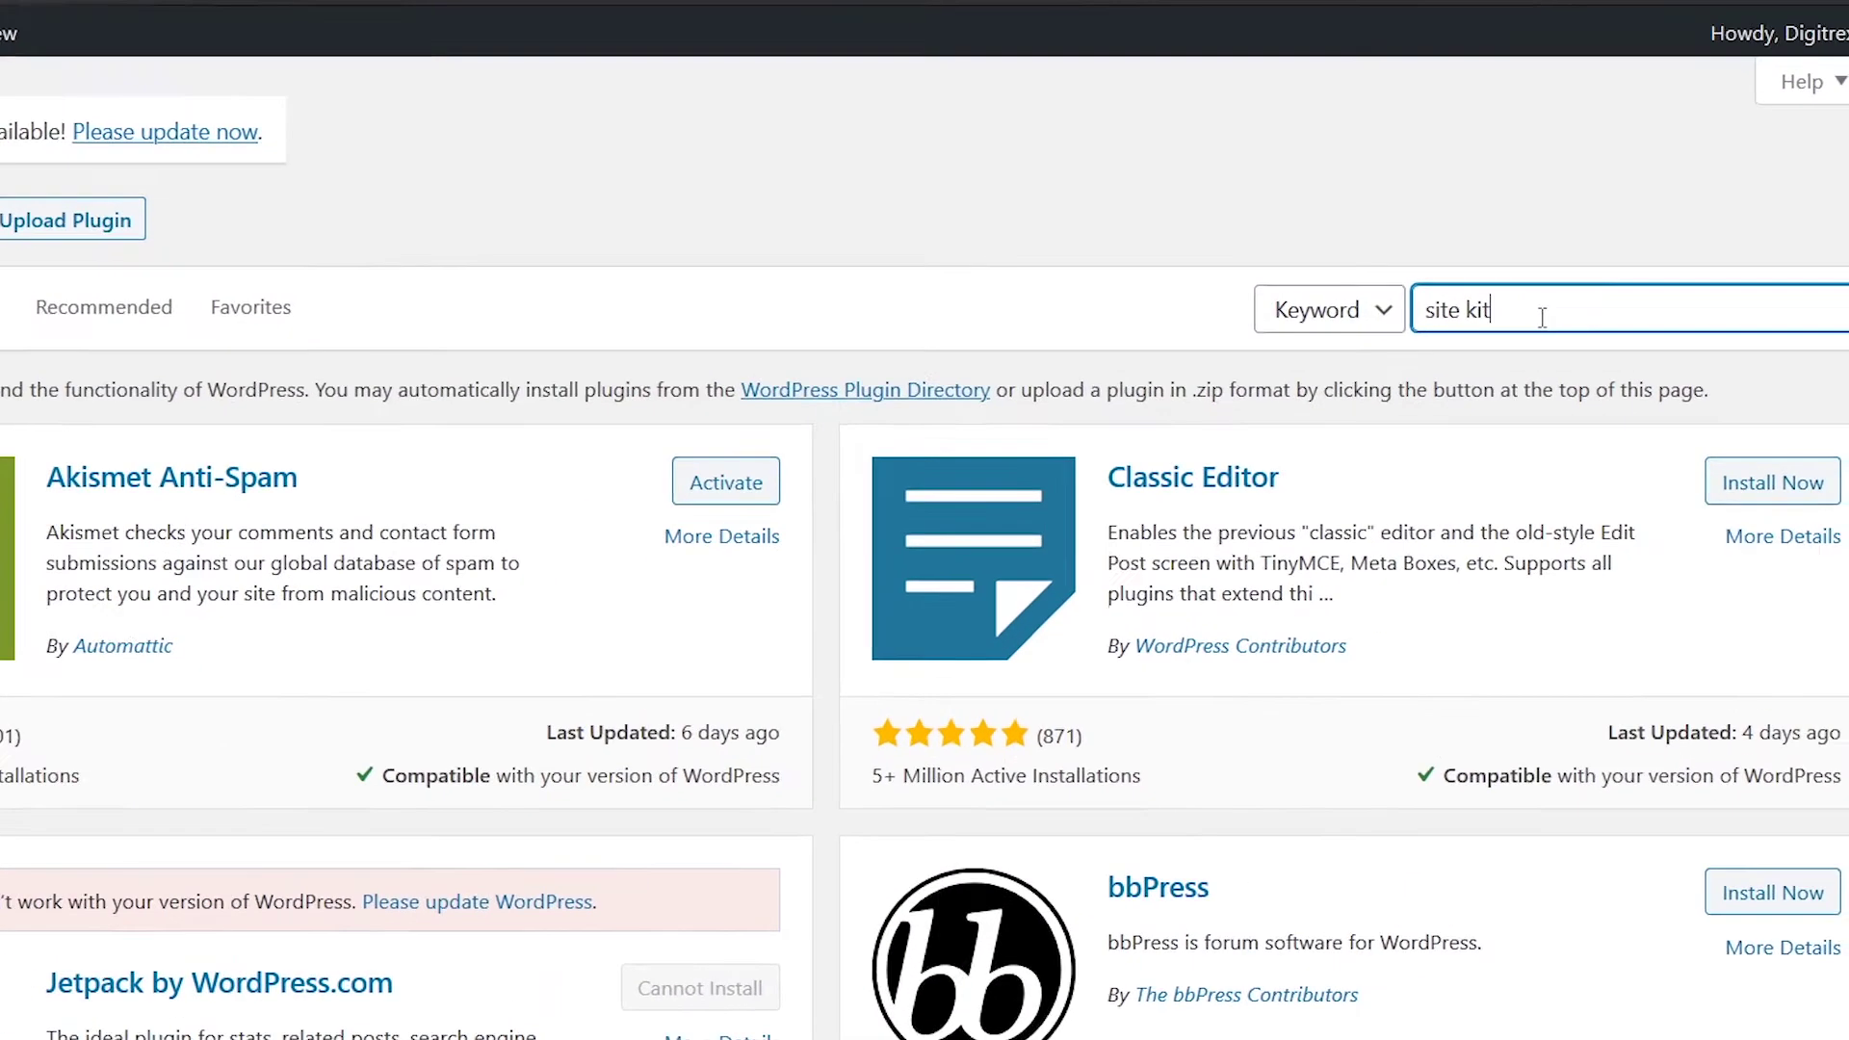
text(google)
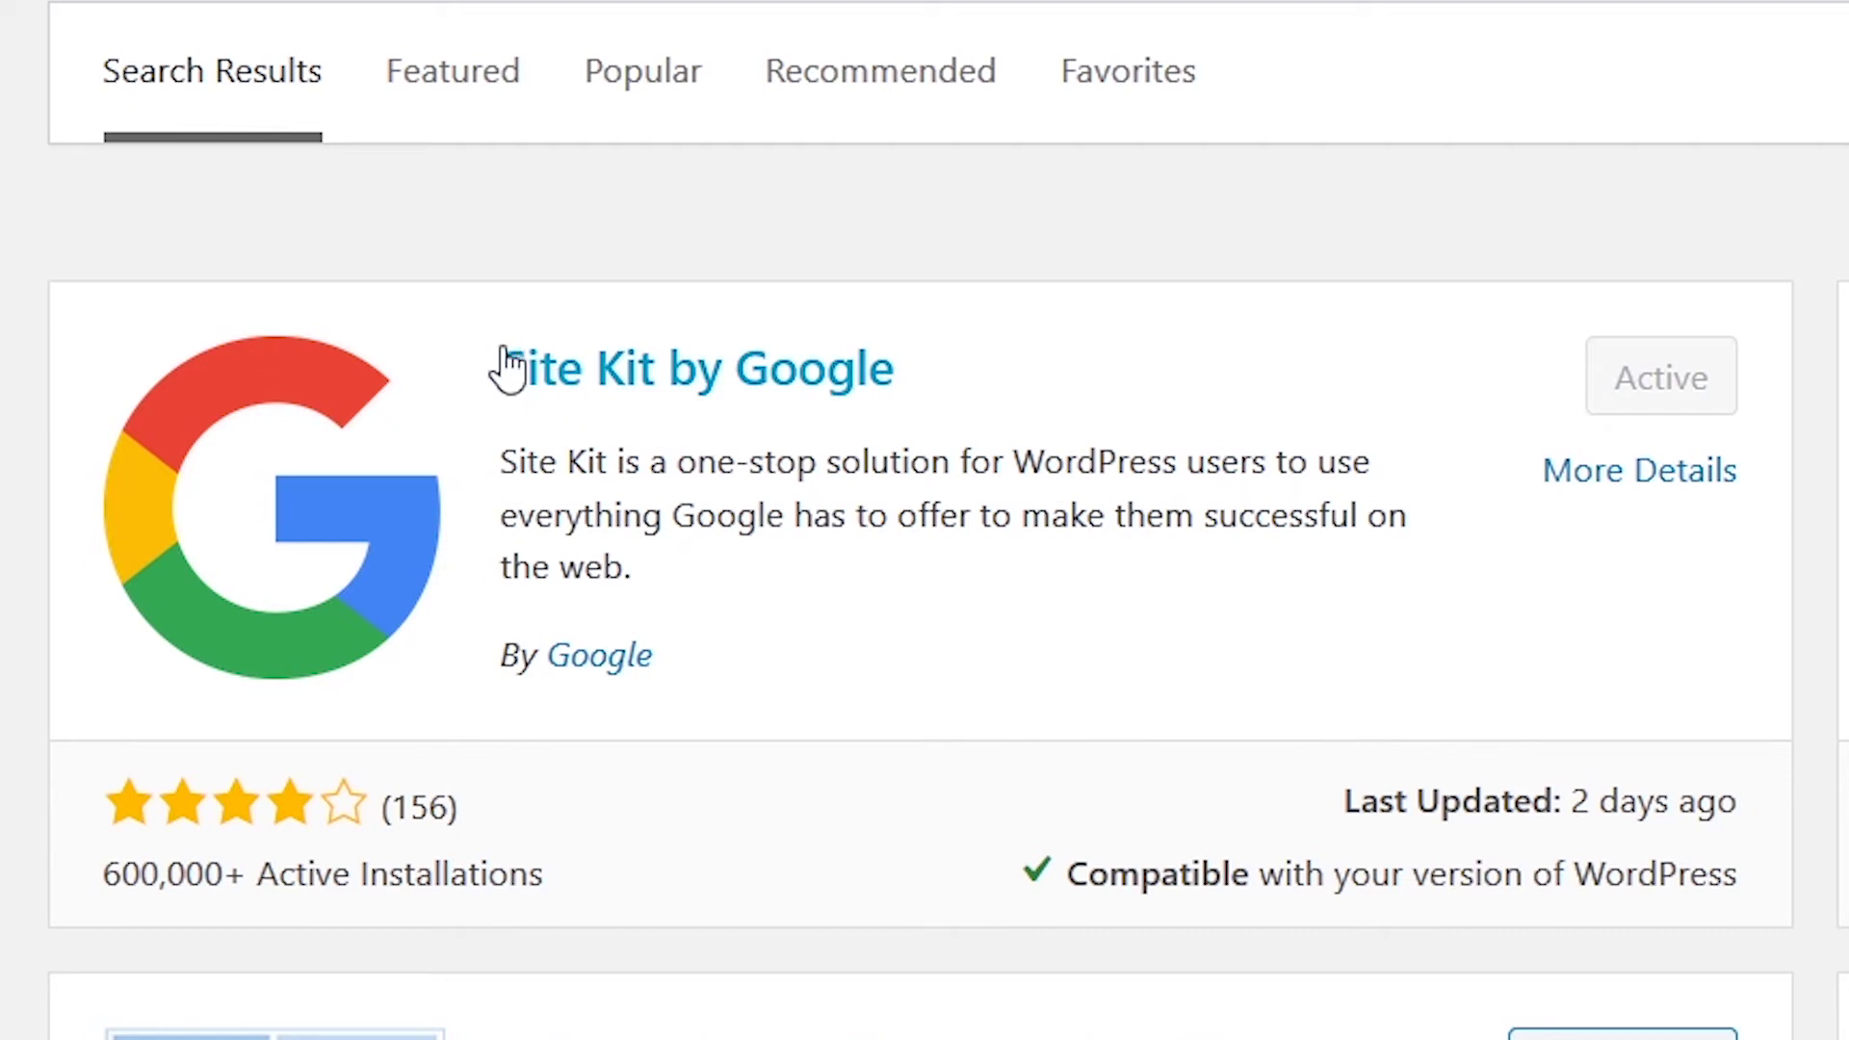
drag(941, 424, 590, 401)
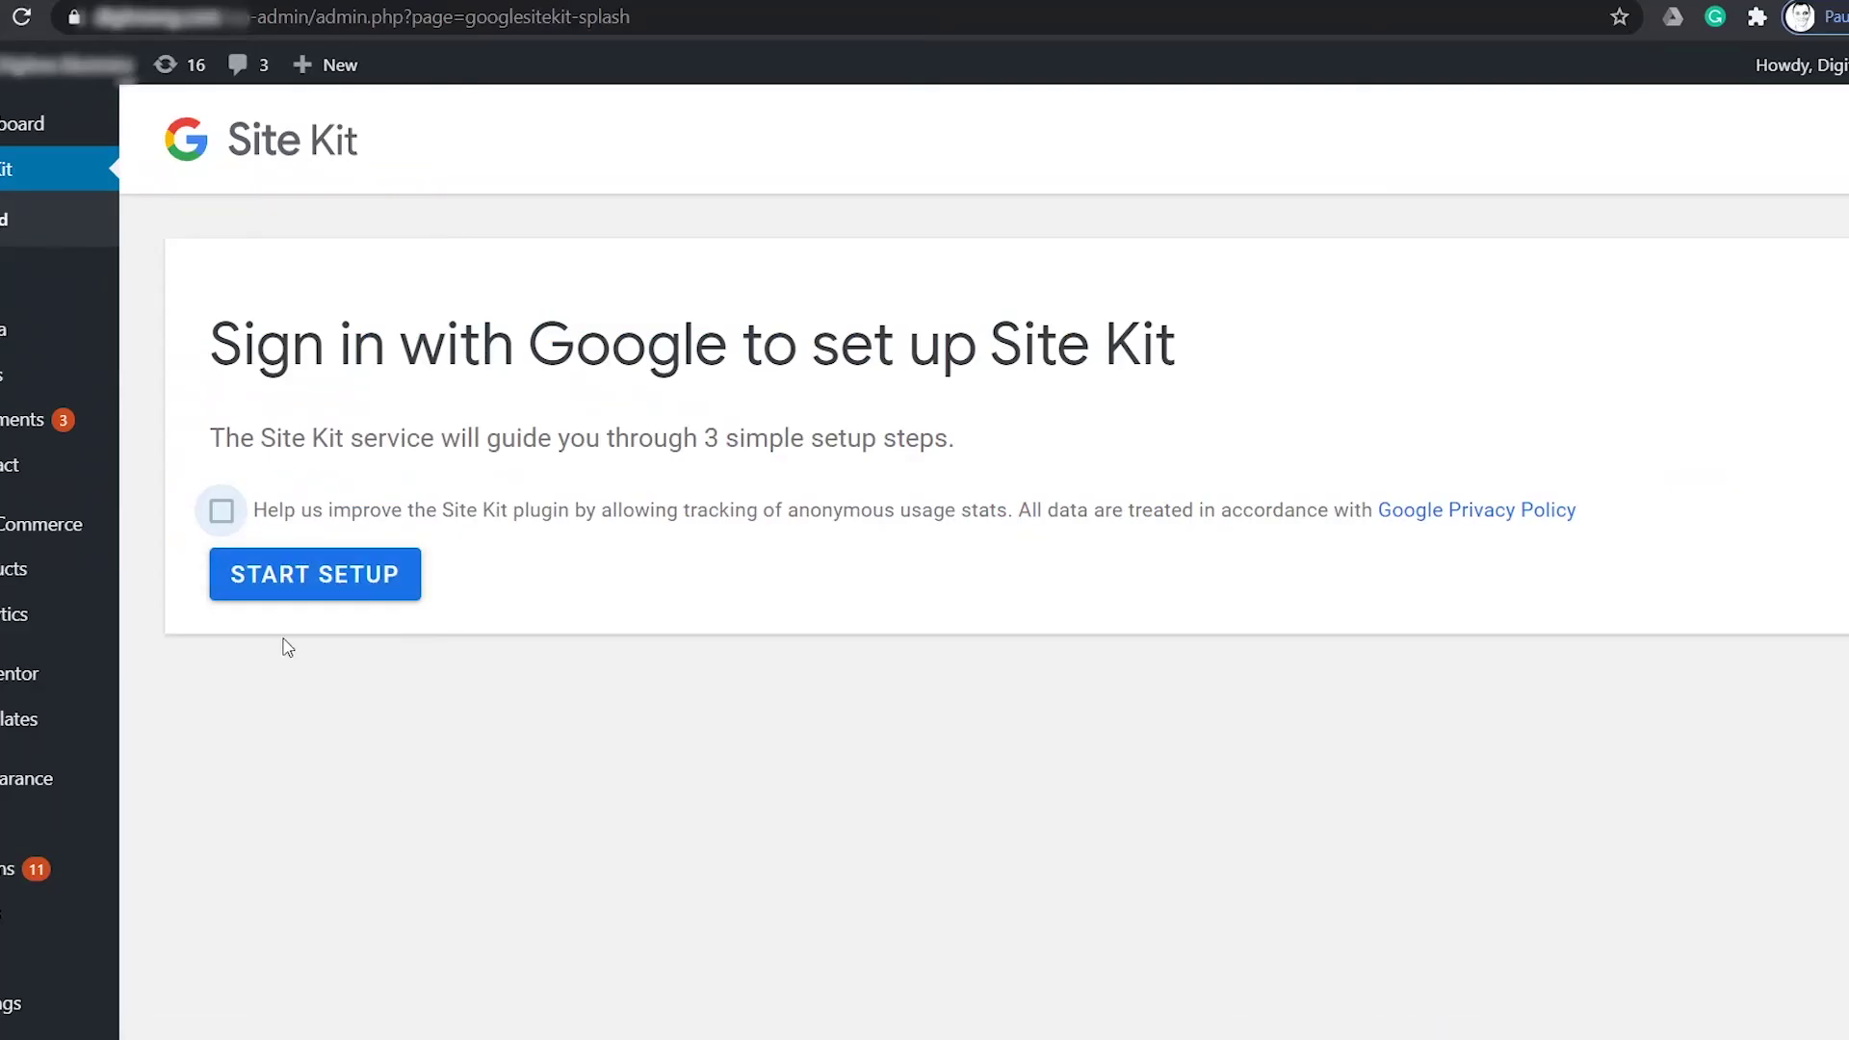
- Allow Site Kit usage tracking, then sign in with the Google account and grant permissions
click(221, 511)
click(313, 580)
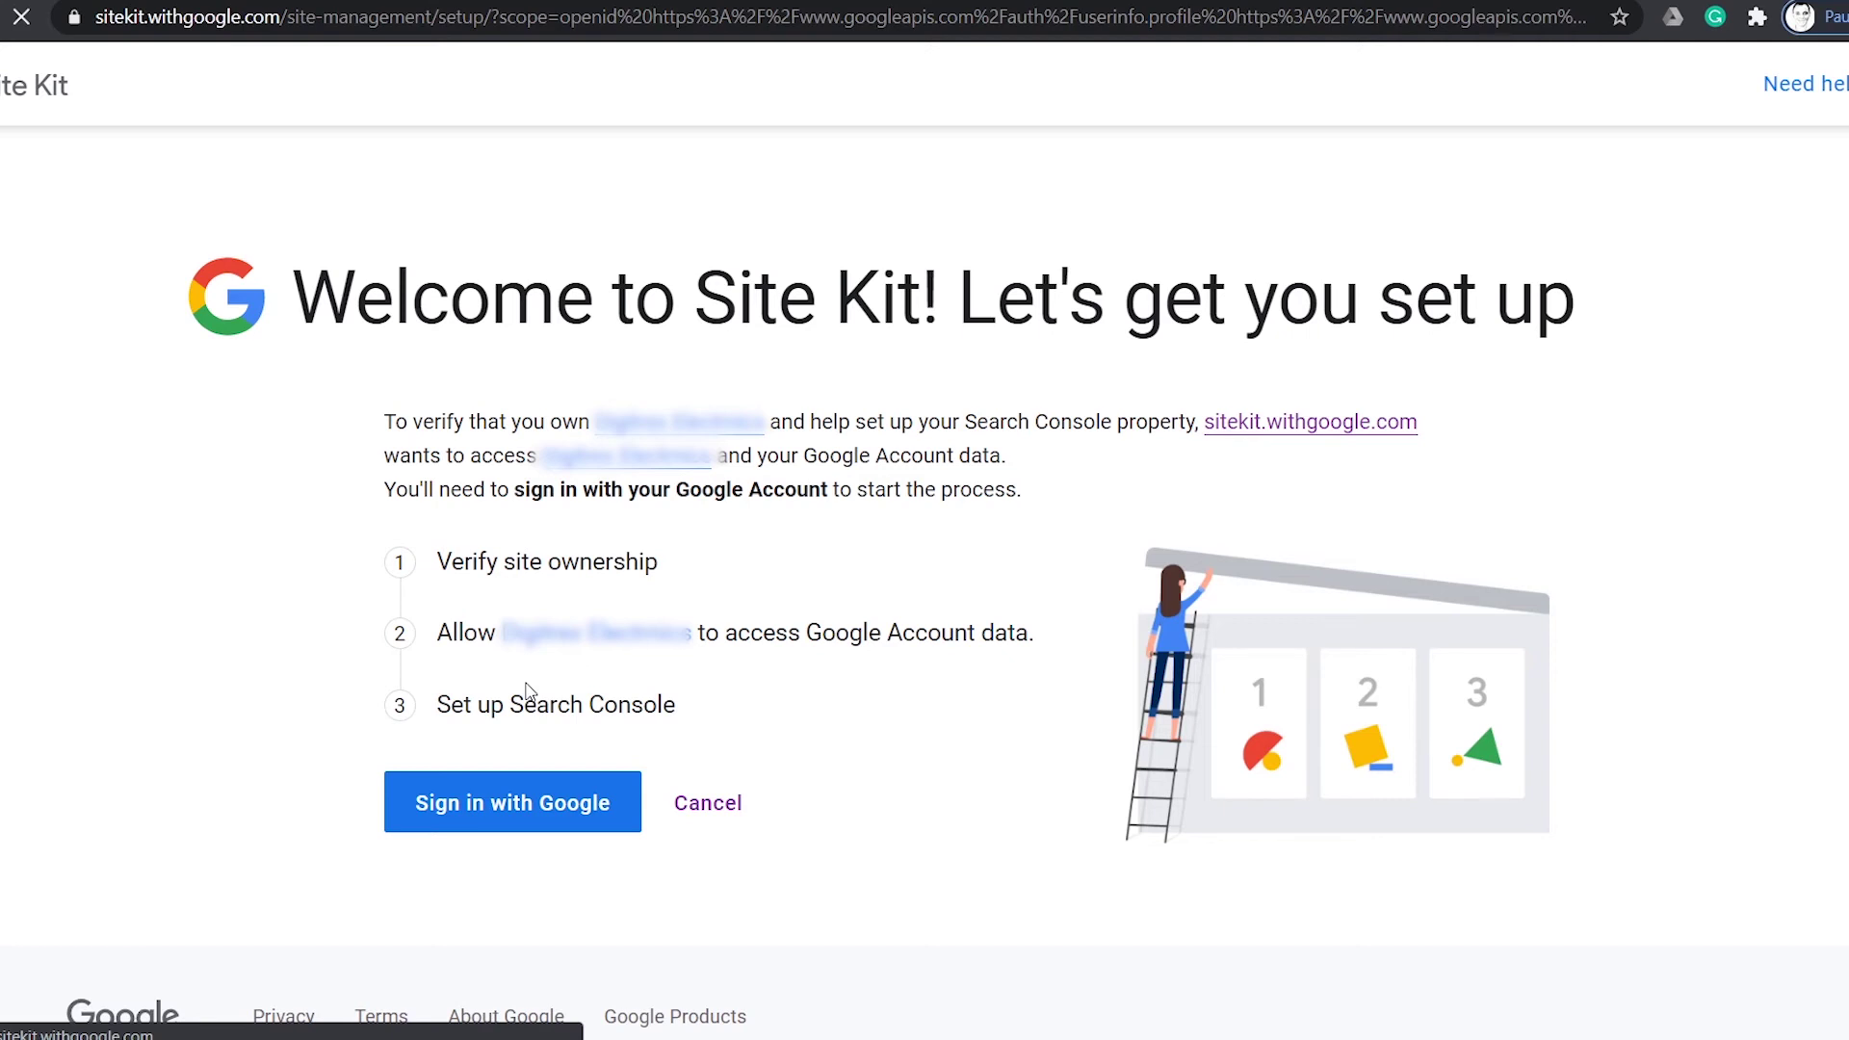
click(513, 814)
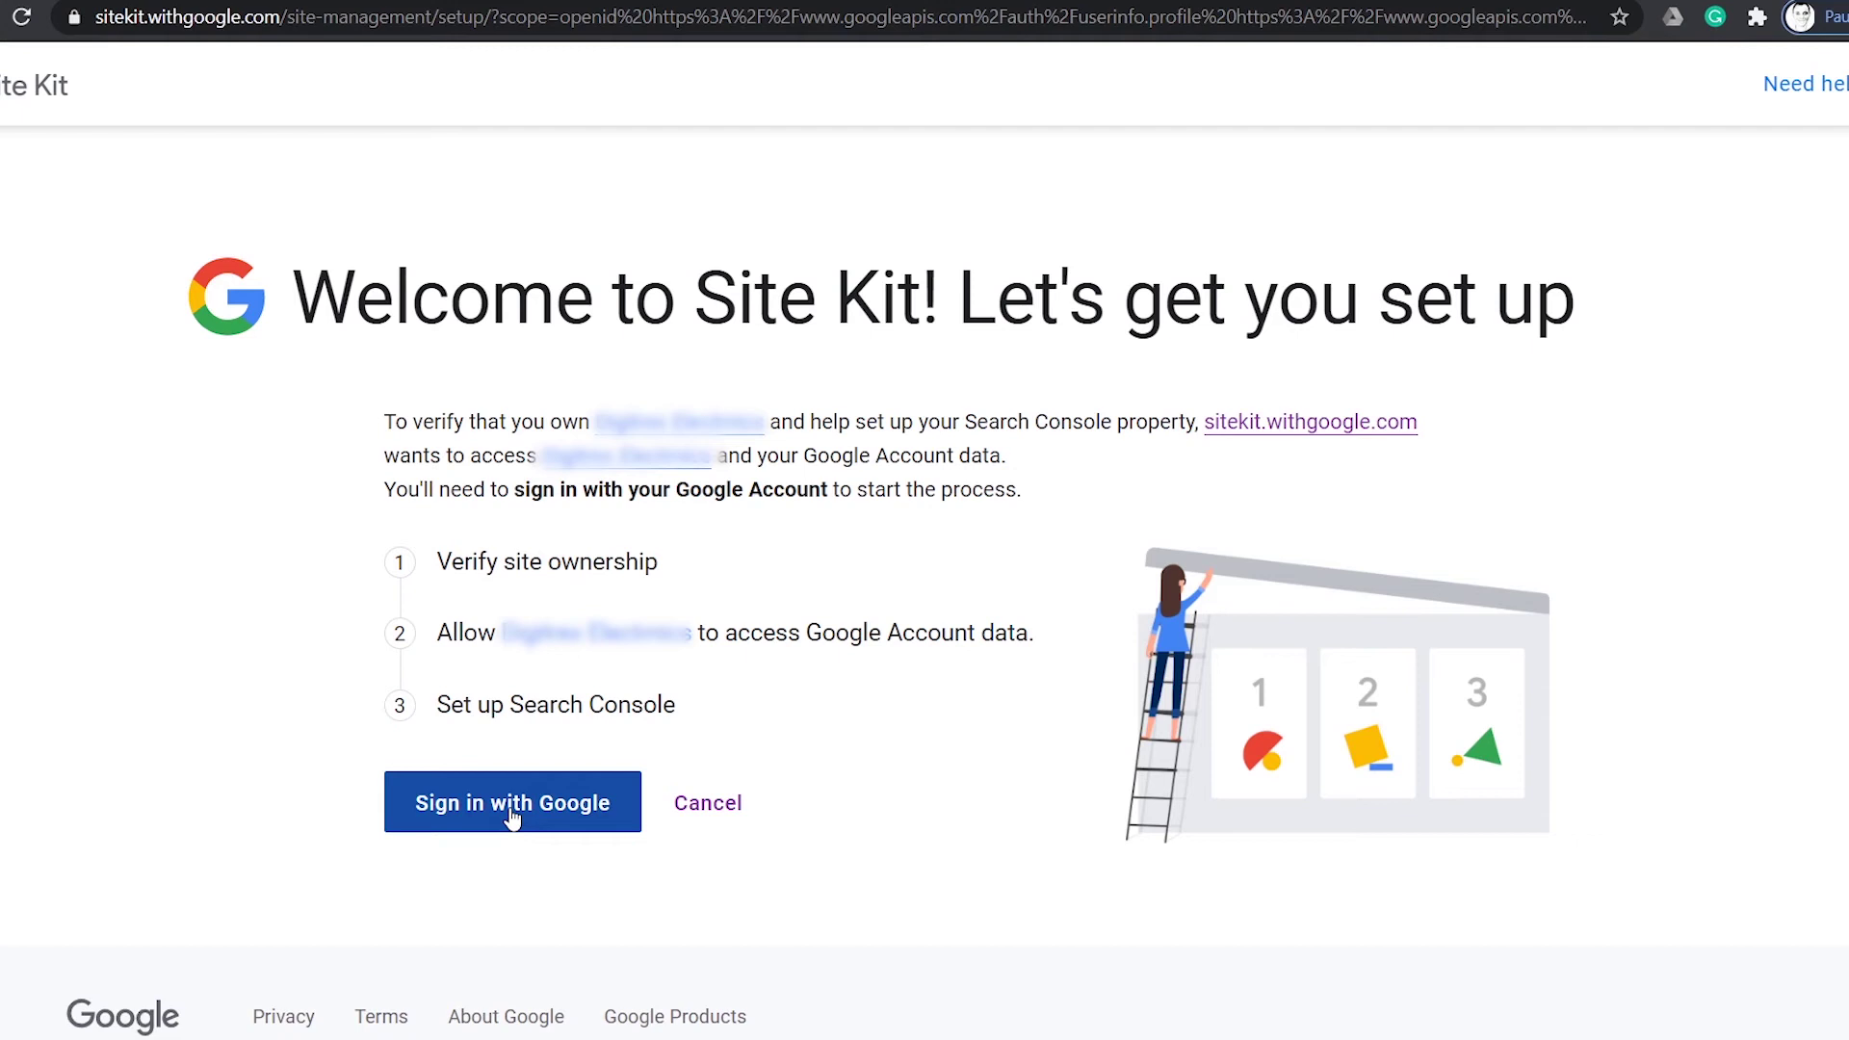
click(511, 811)
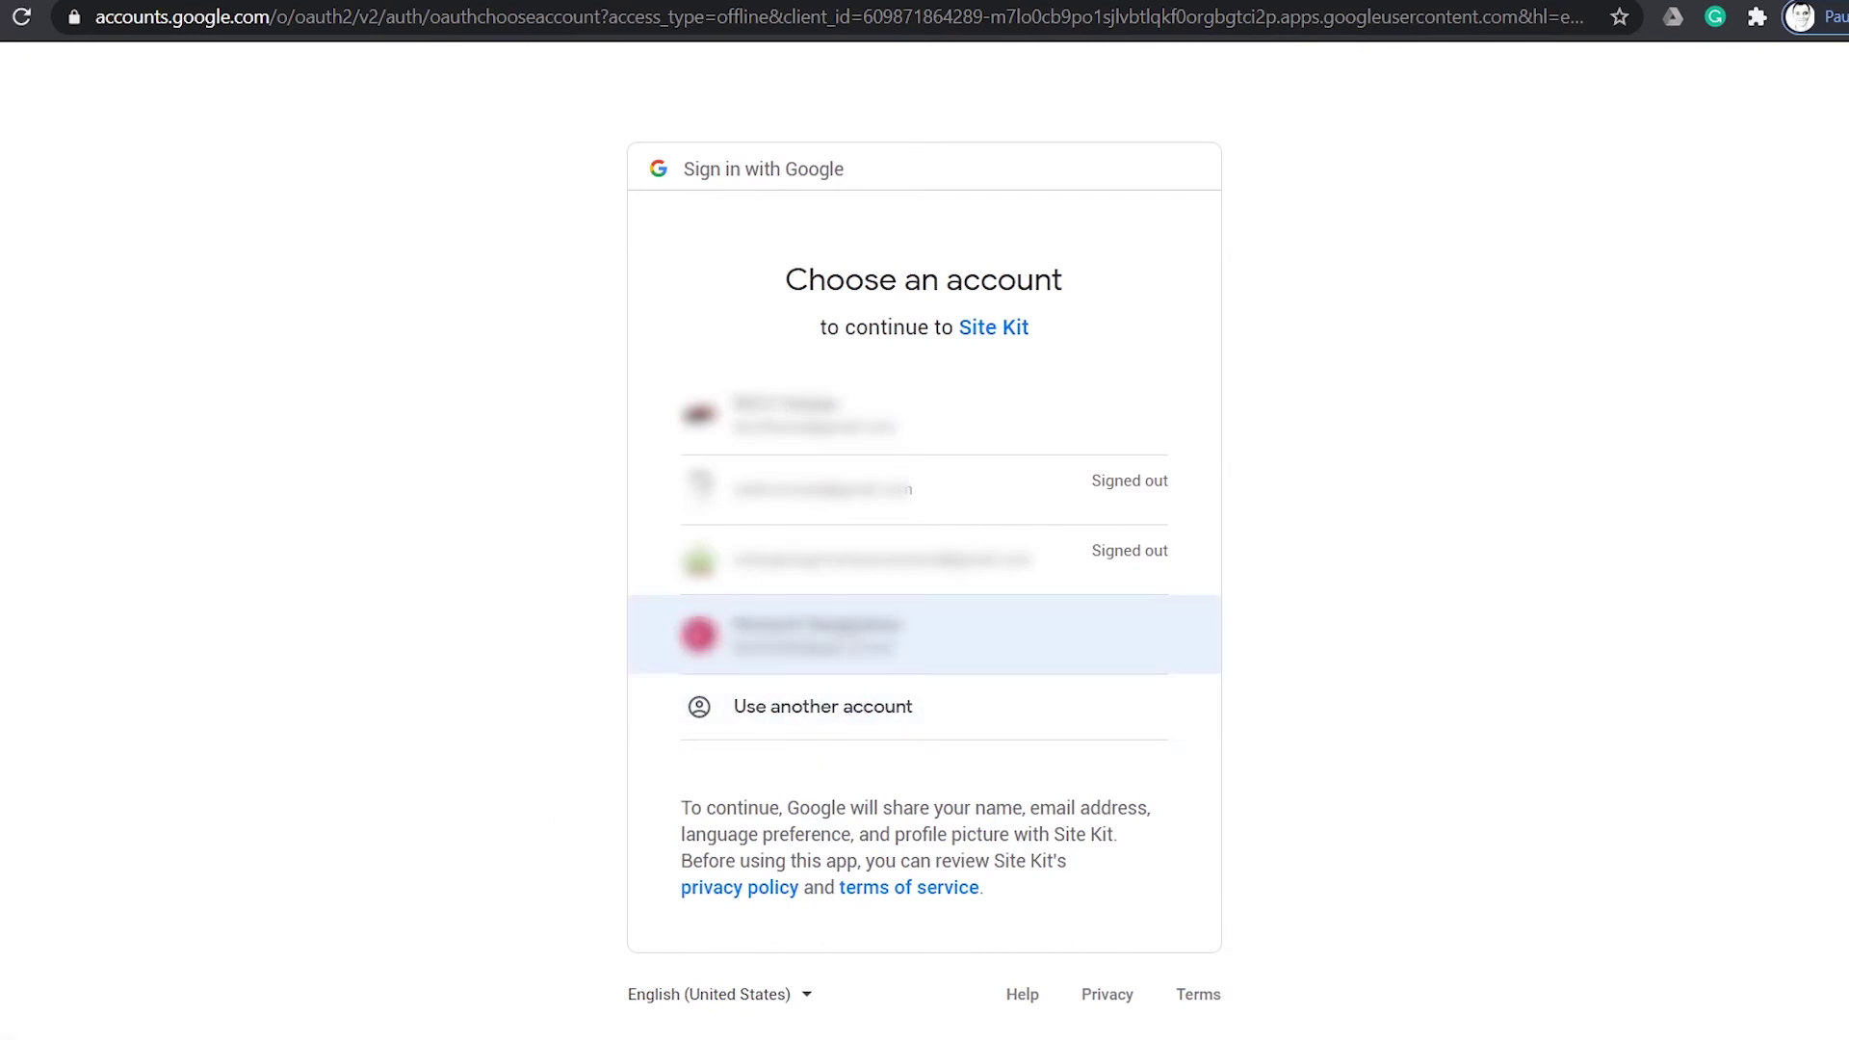
click(847, 641)
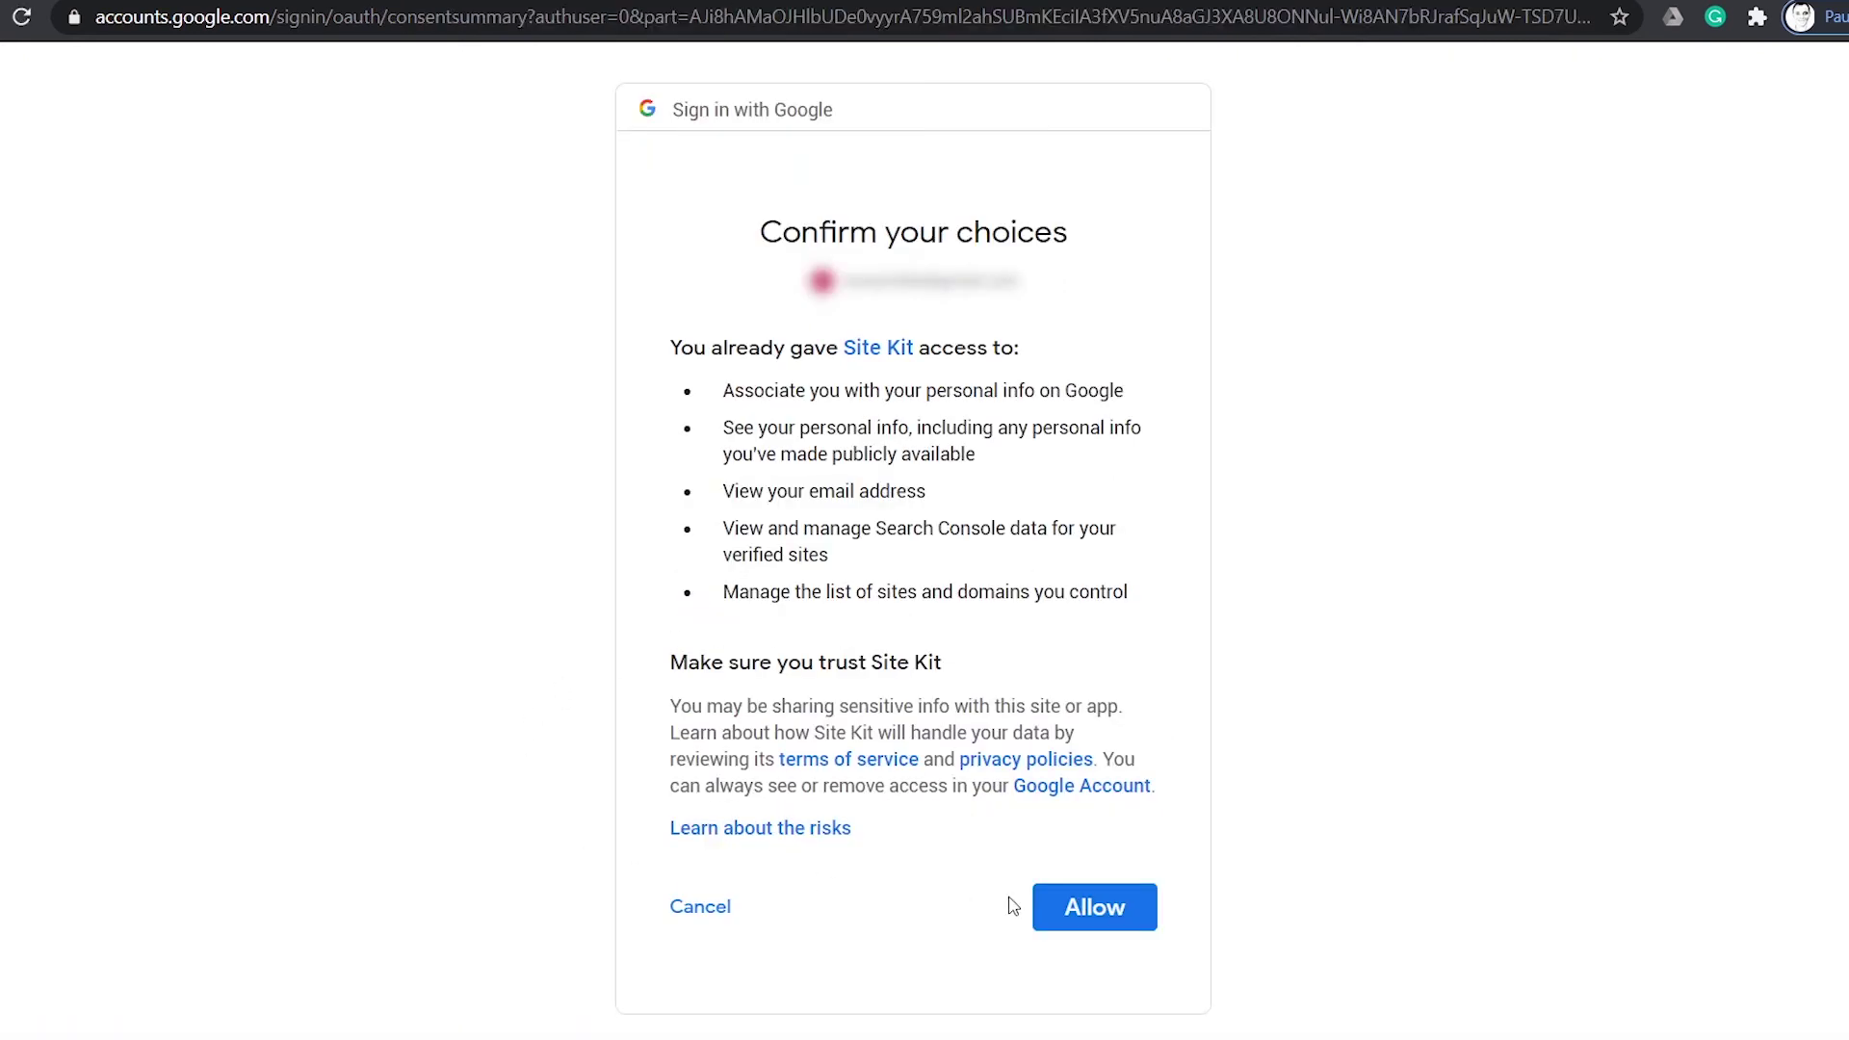
click(1089, 908)
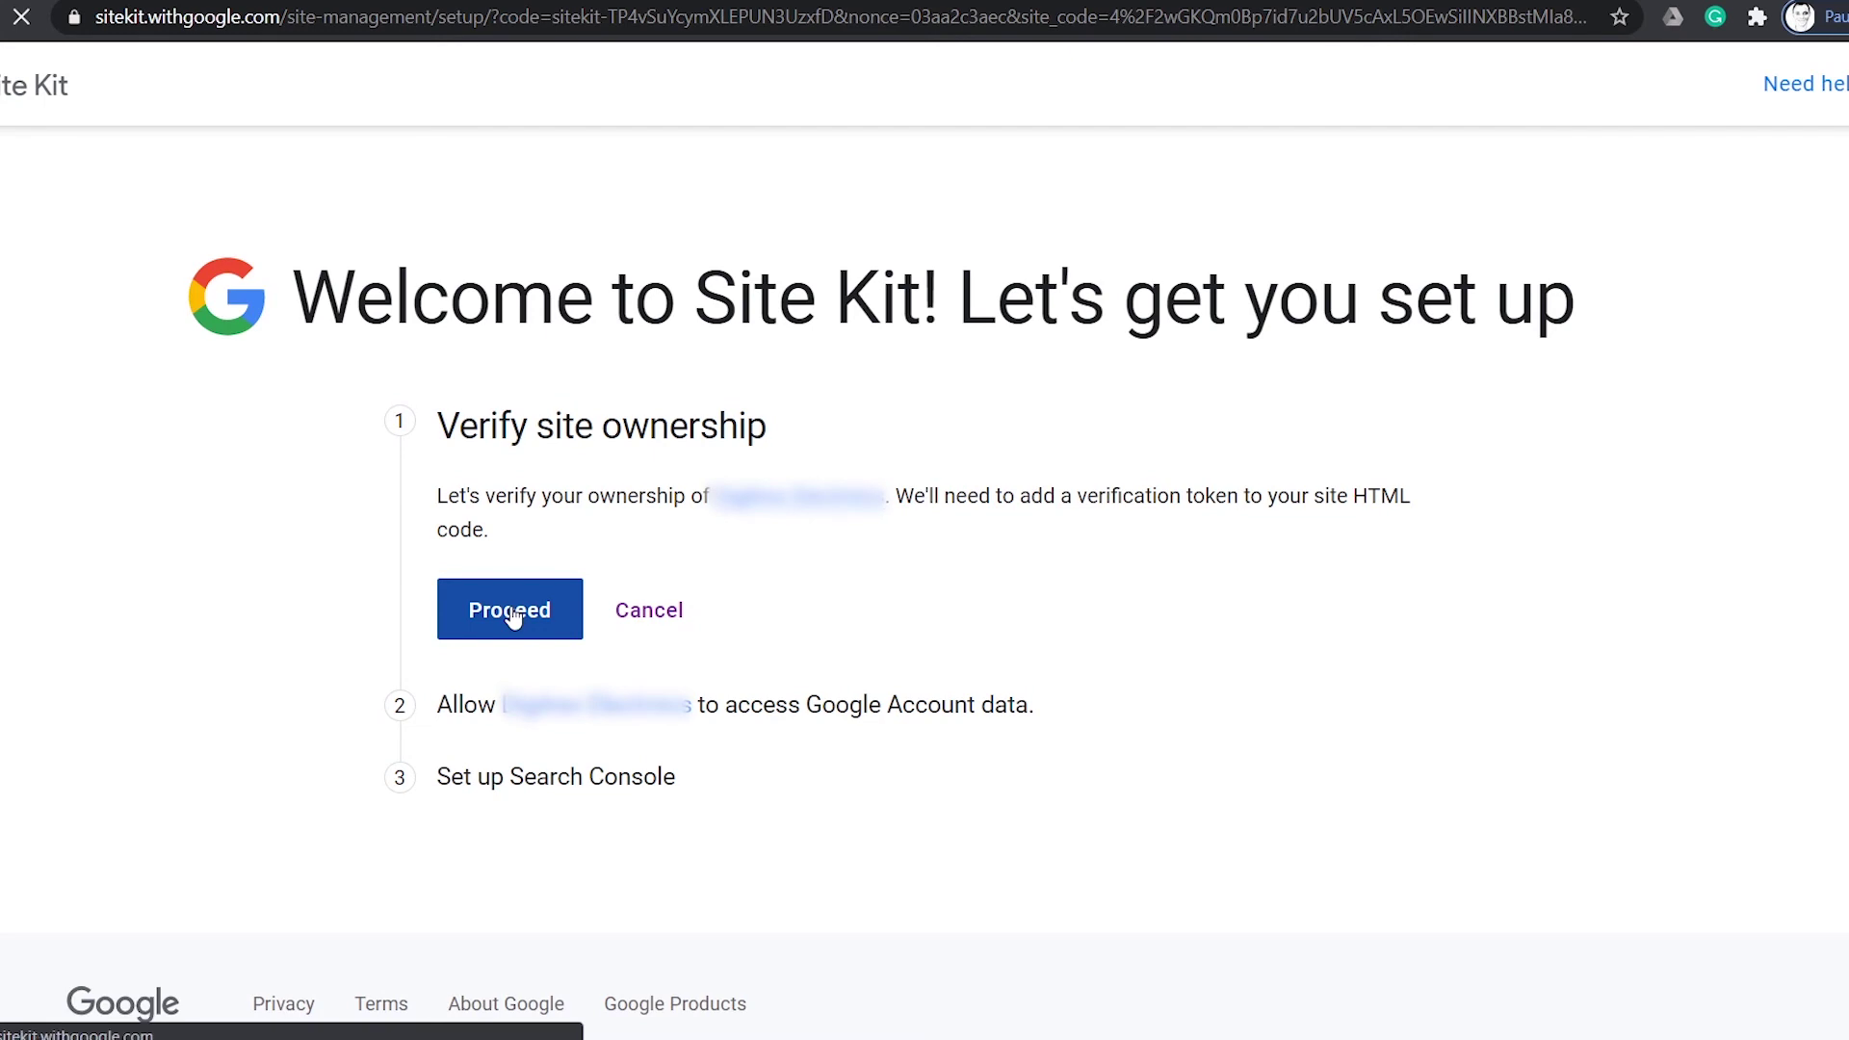
- Verify site ownership, allow Google Account data access, and add the site to Search Console
click(509, 610)
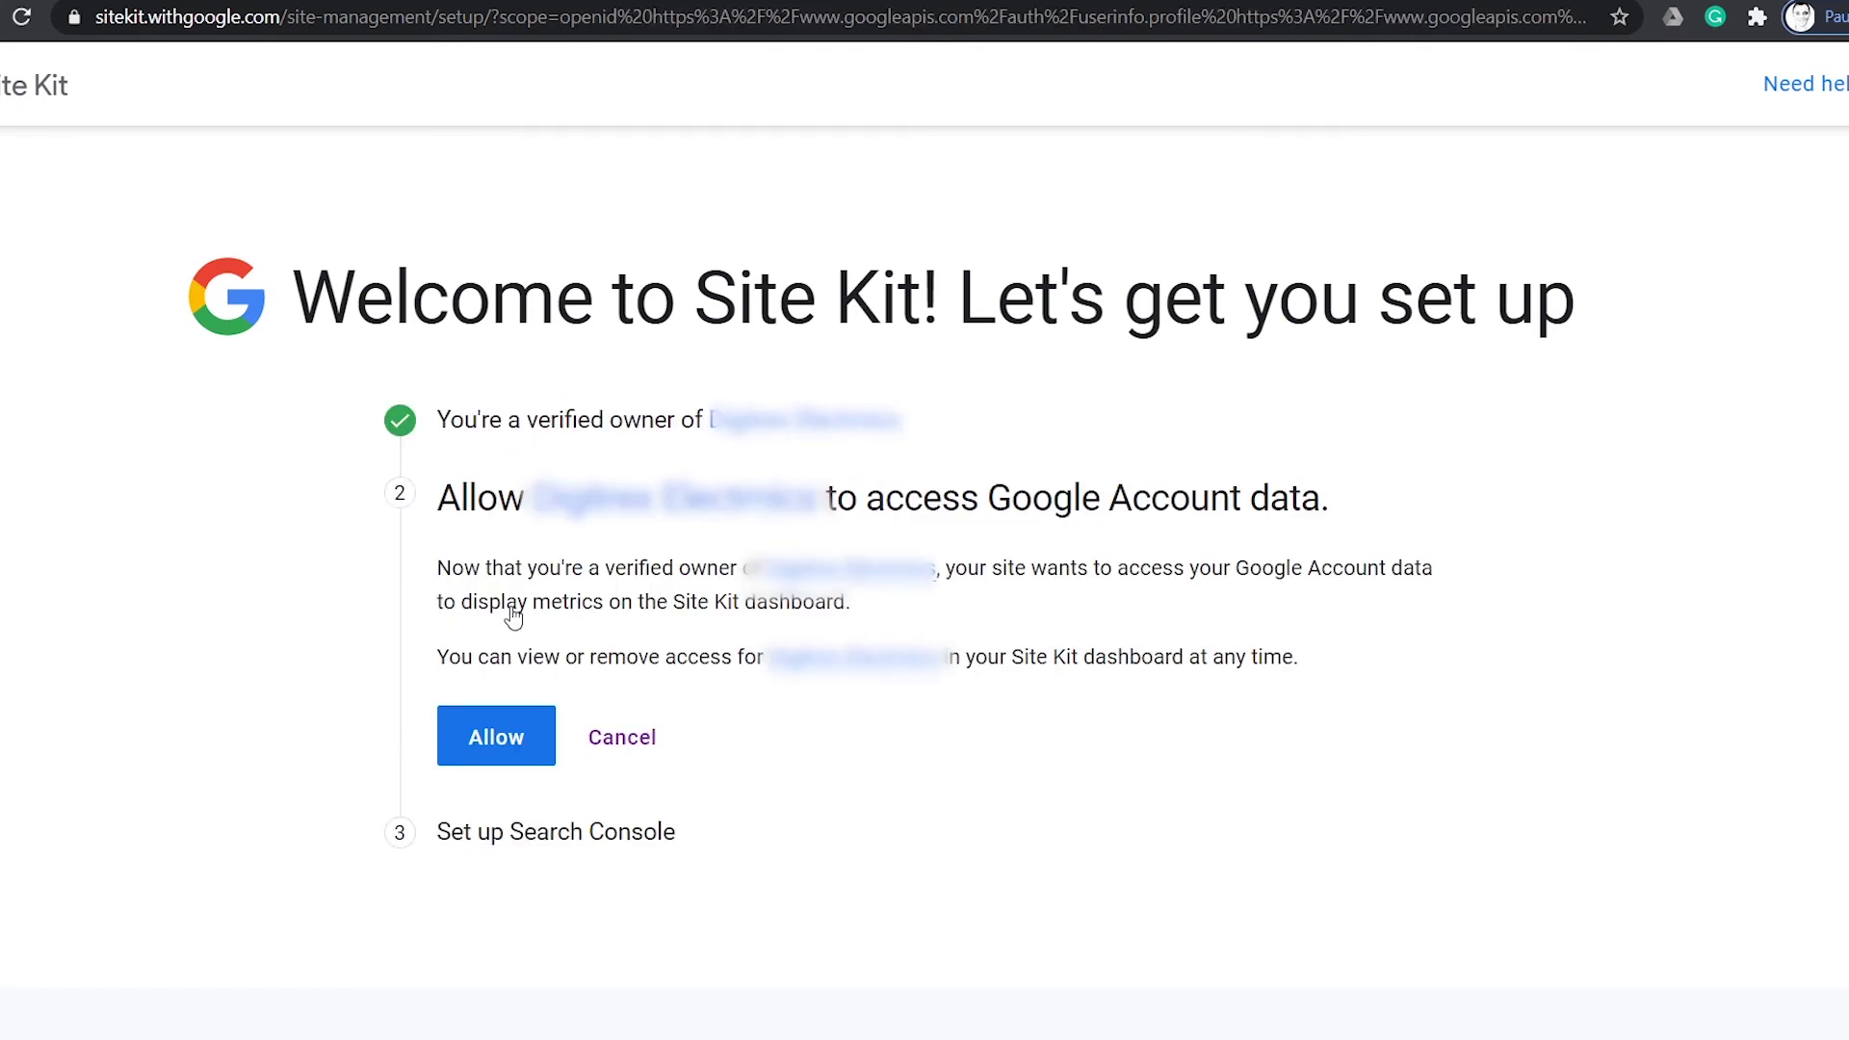
click(481, 744)
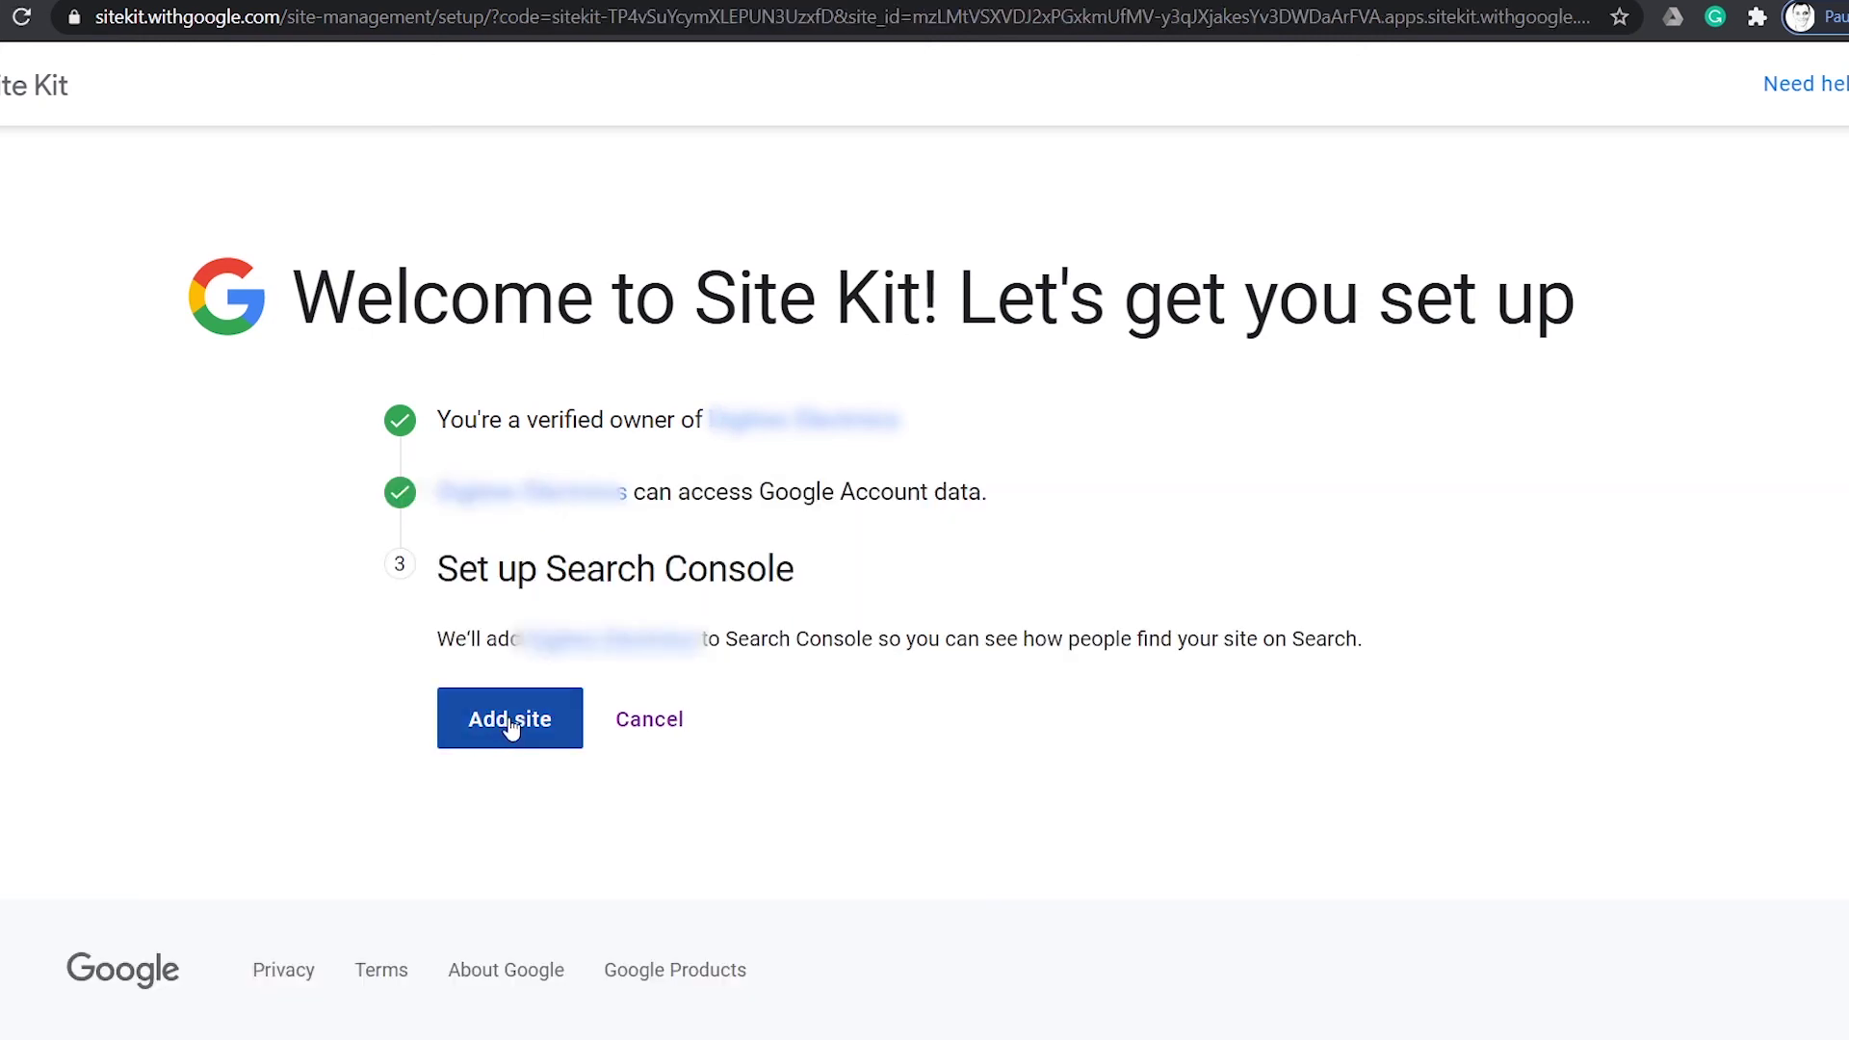
click(512, 728)
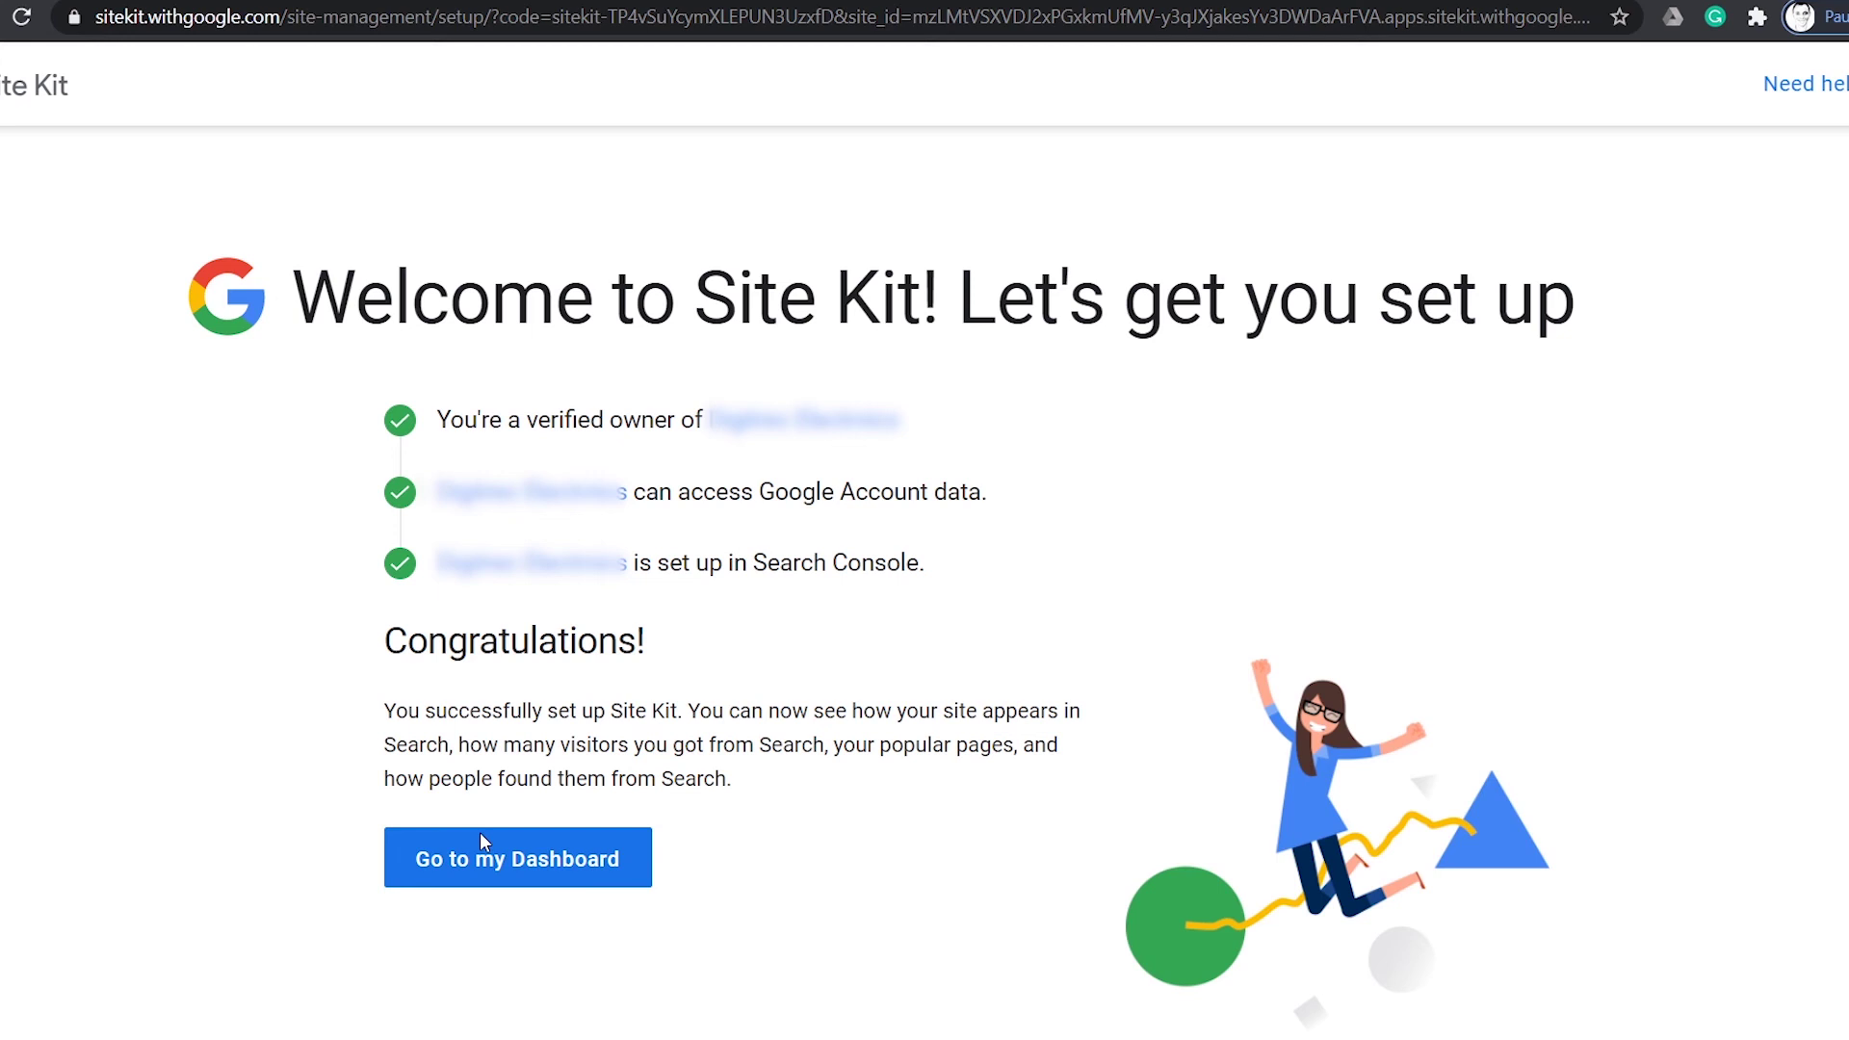
click(550, 859)
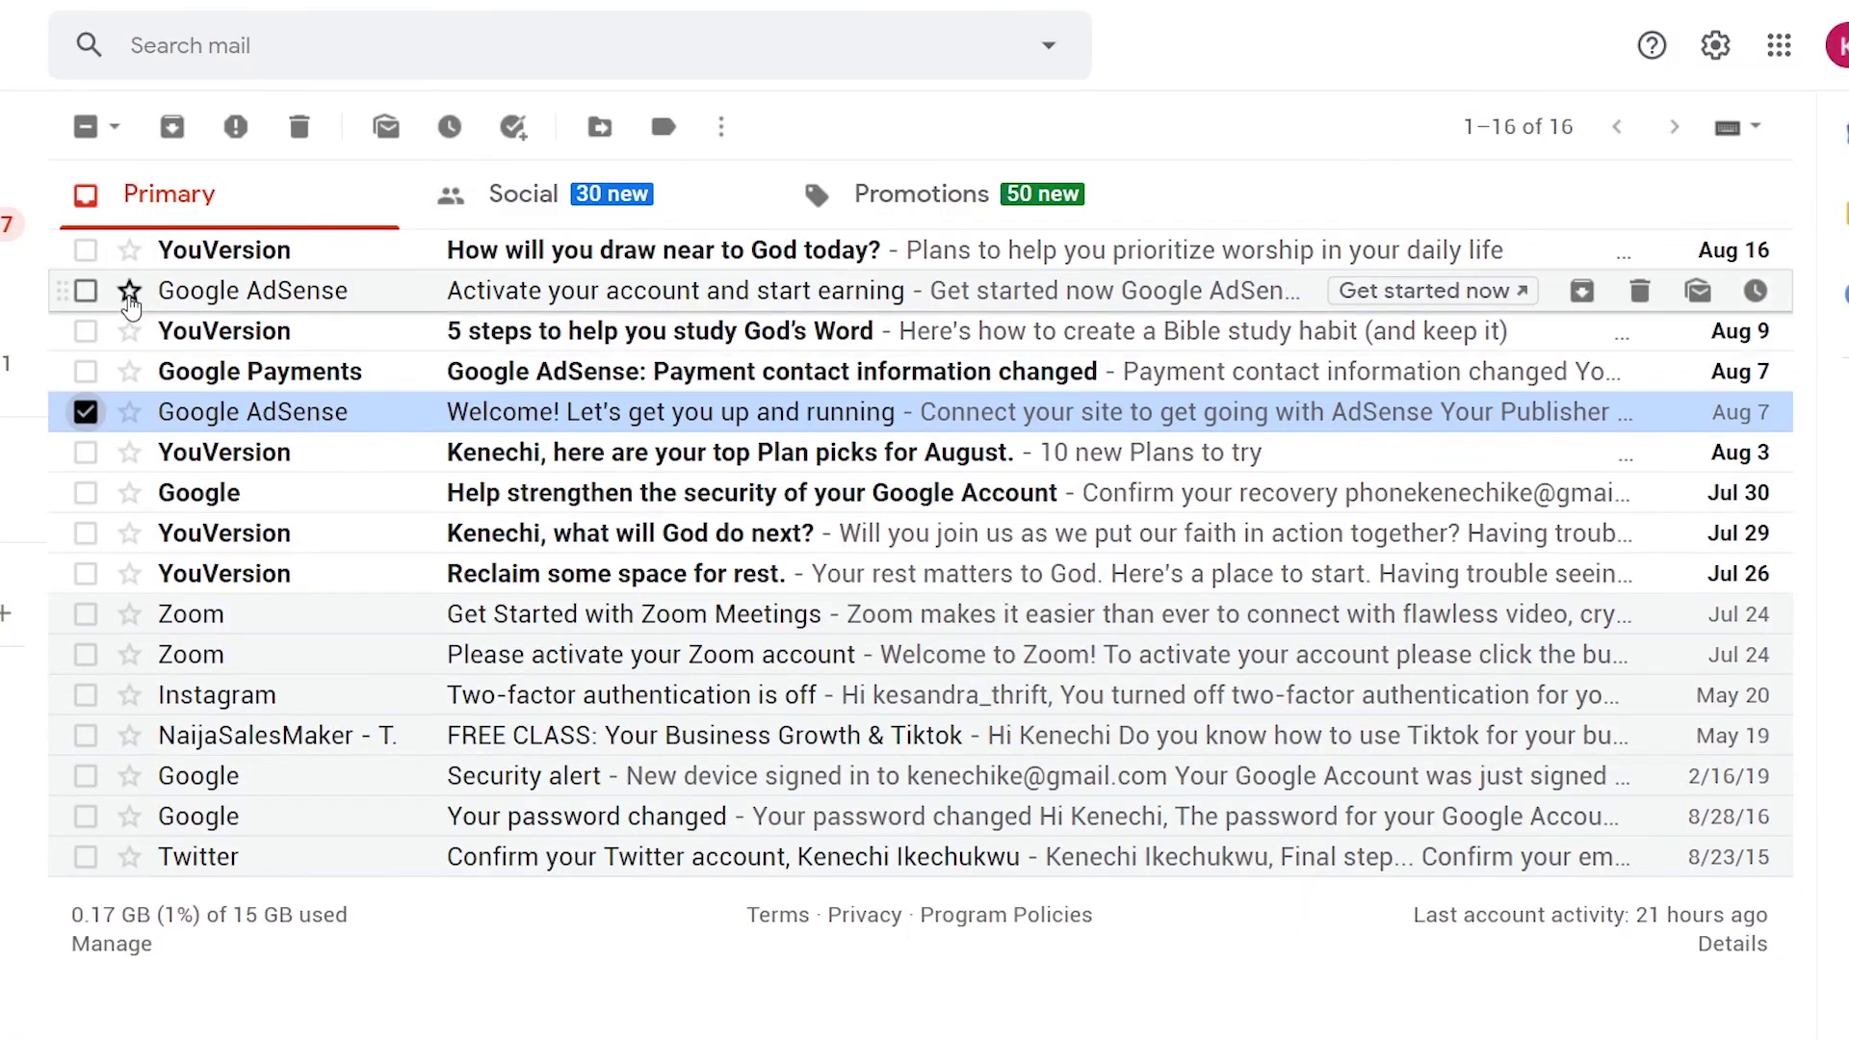
- Tick the 'Activate your account' email, then read the Welcome AdSense email
click(86, 289)
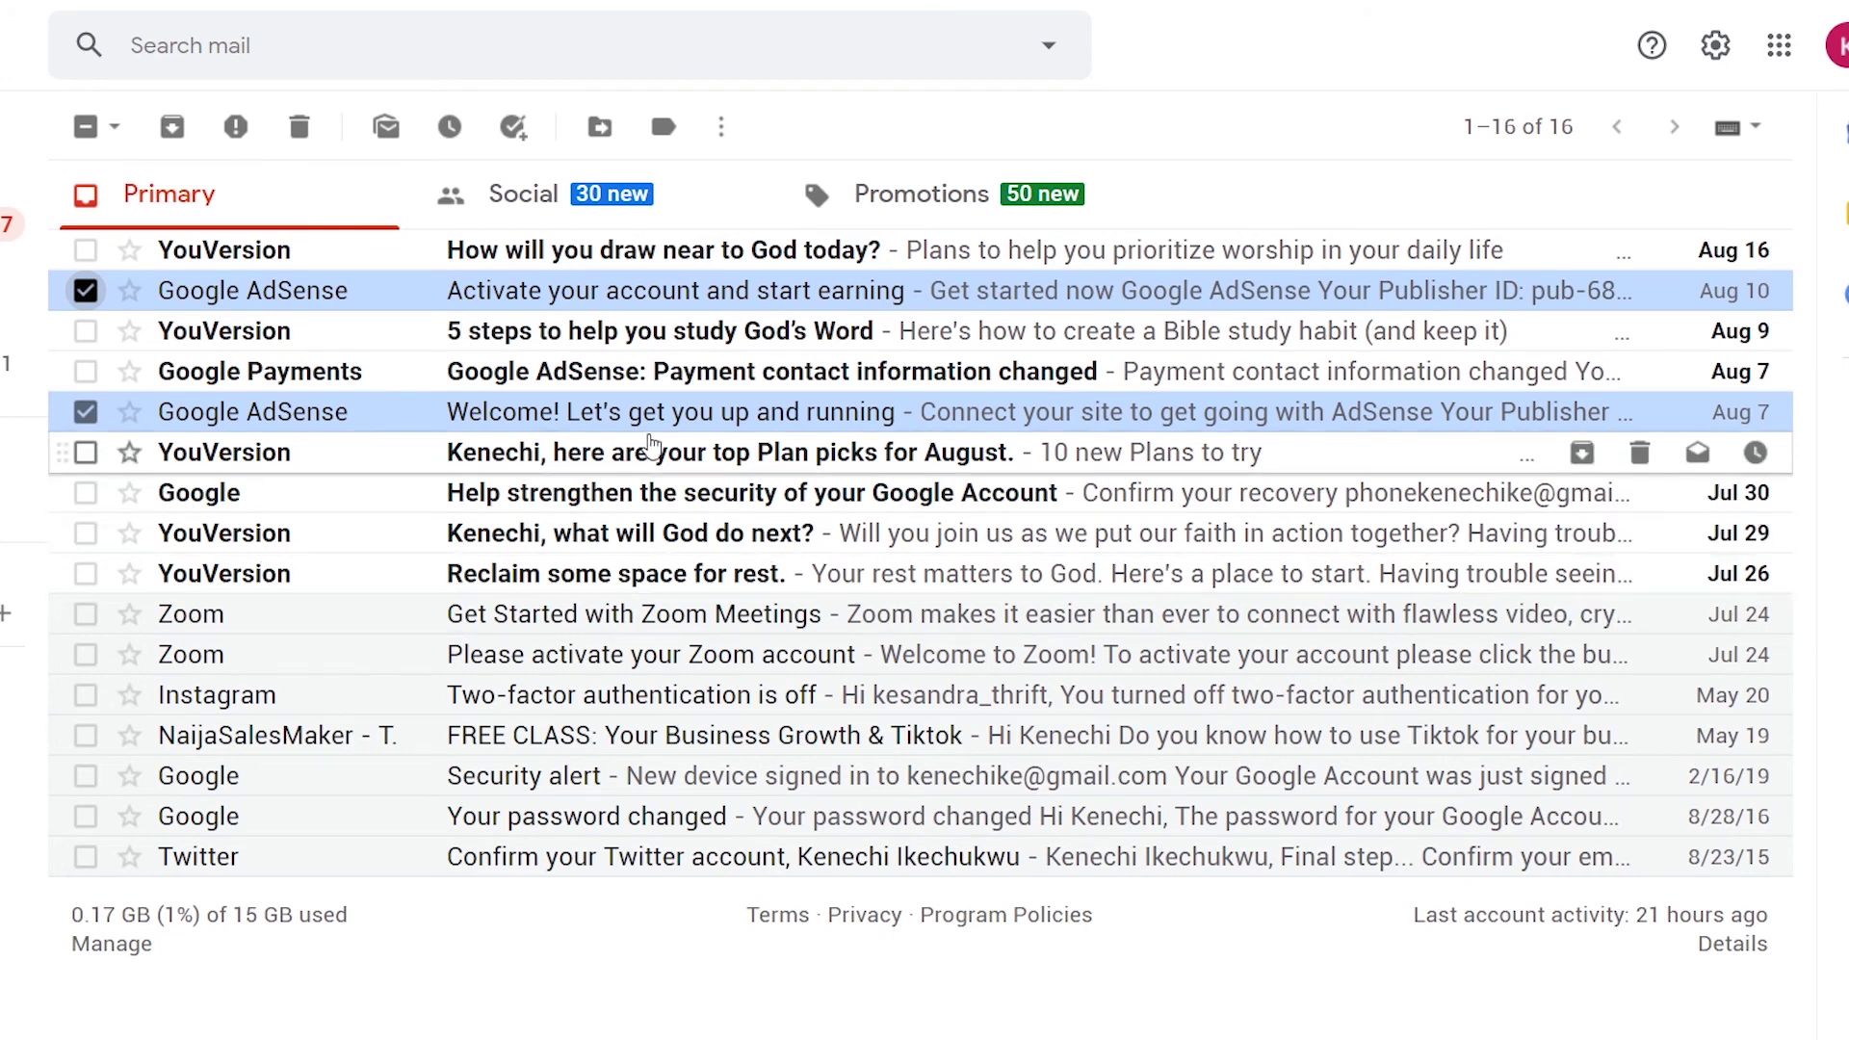
click(710, 422)
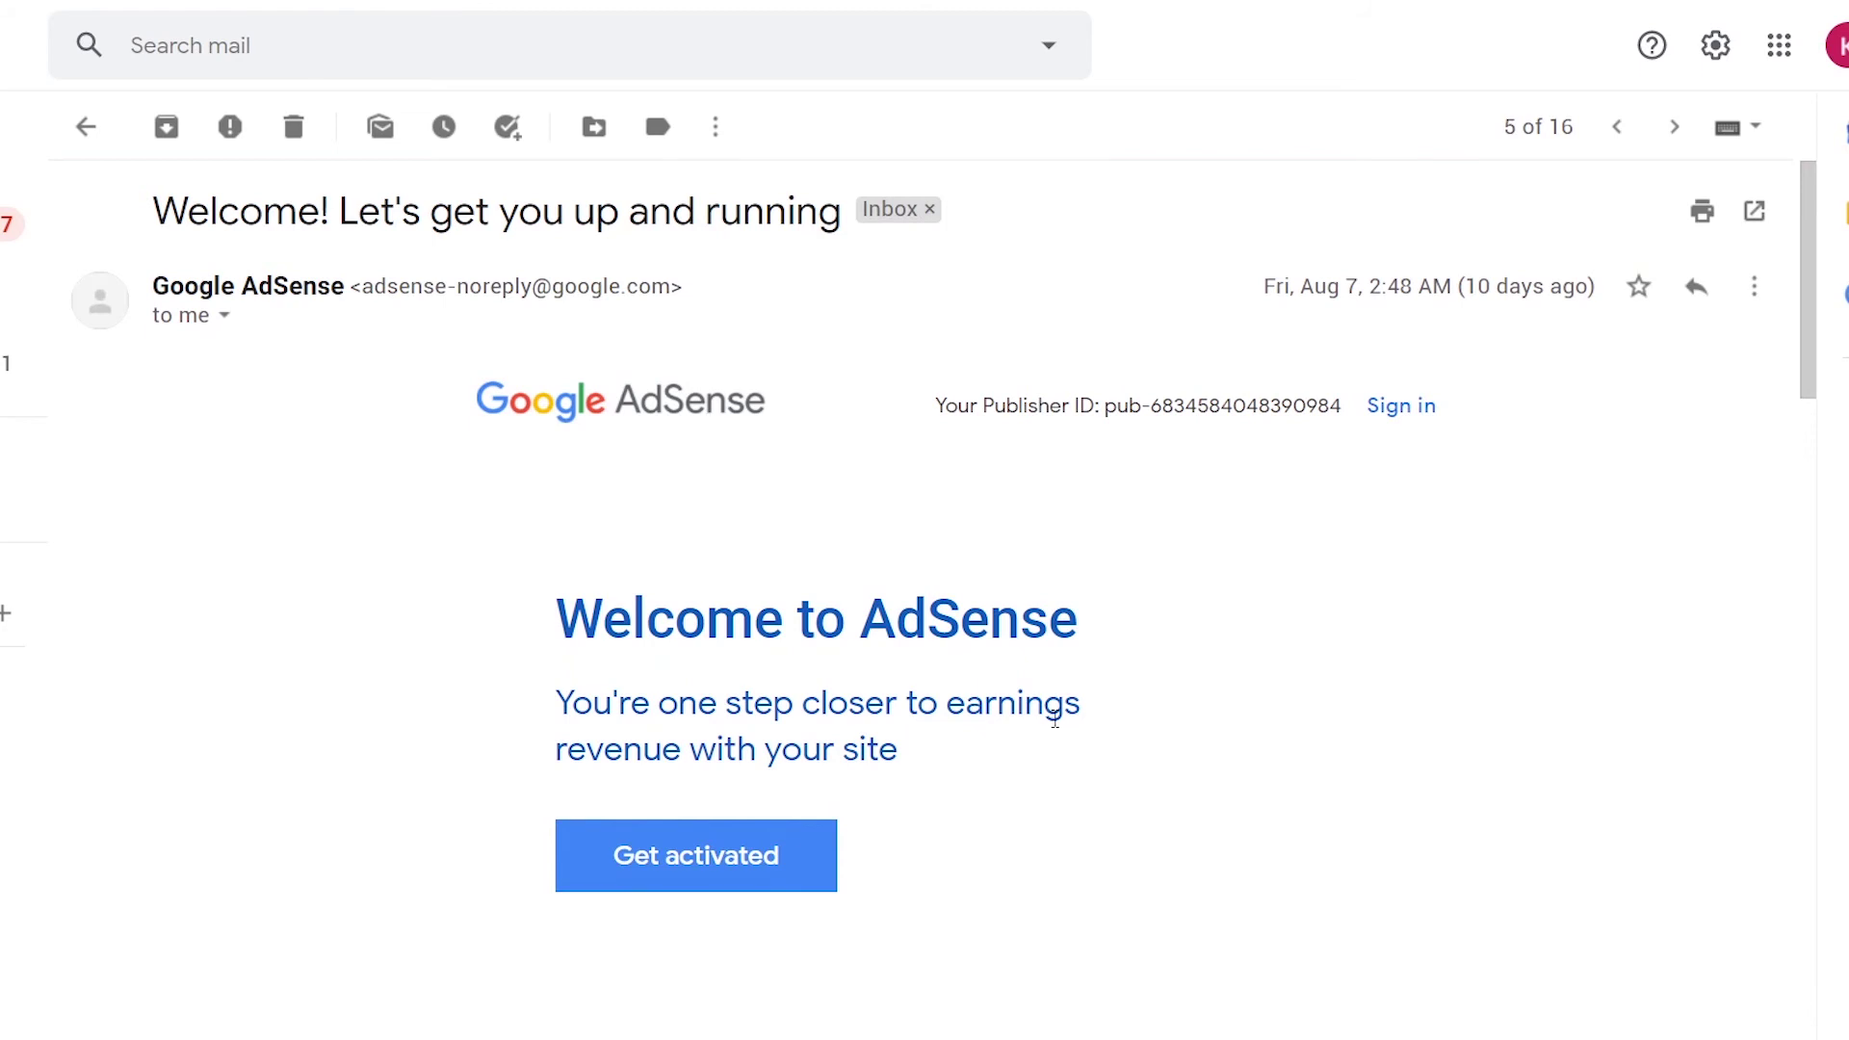
scroll(1057, 727, down, 3)
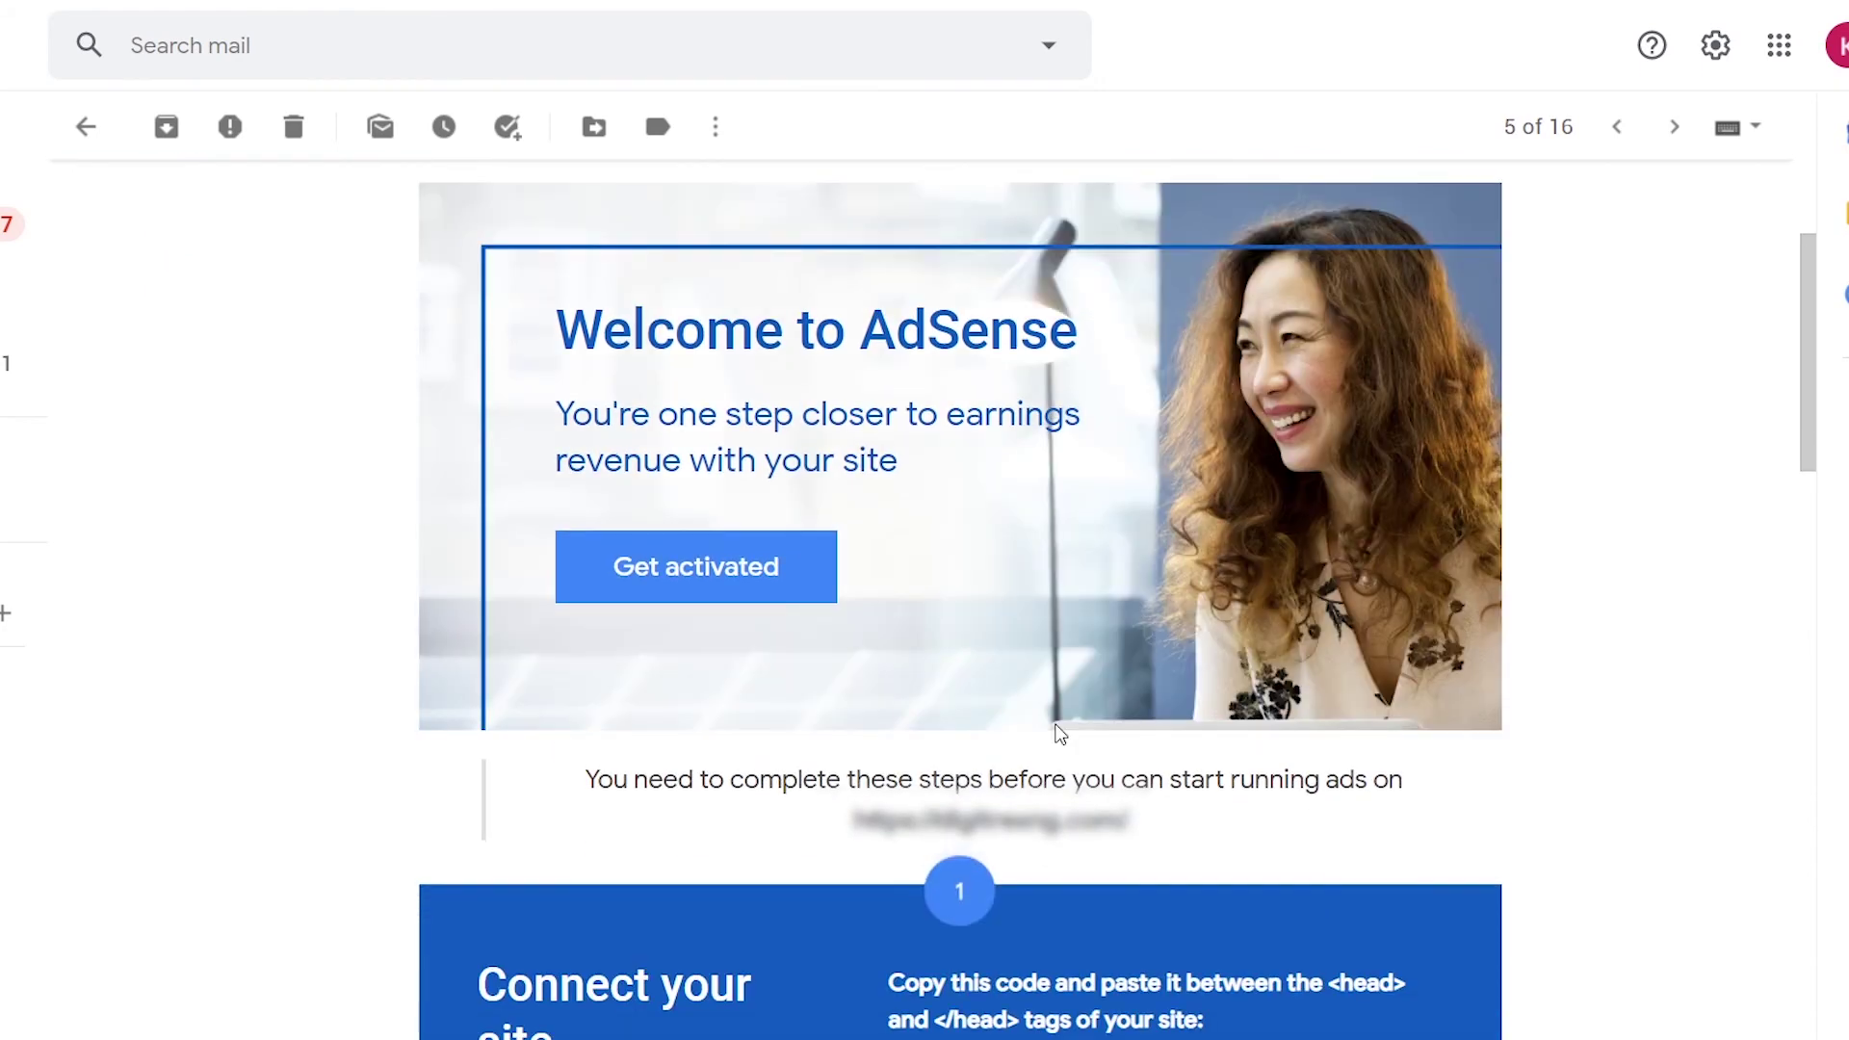
scroll(1060, 735, down, 2)
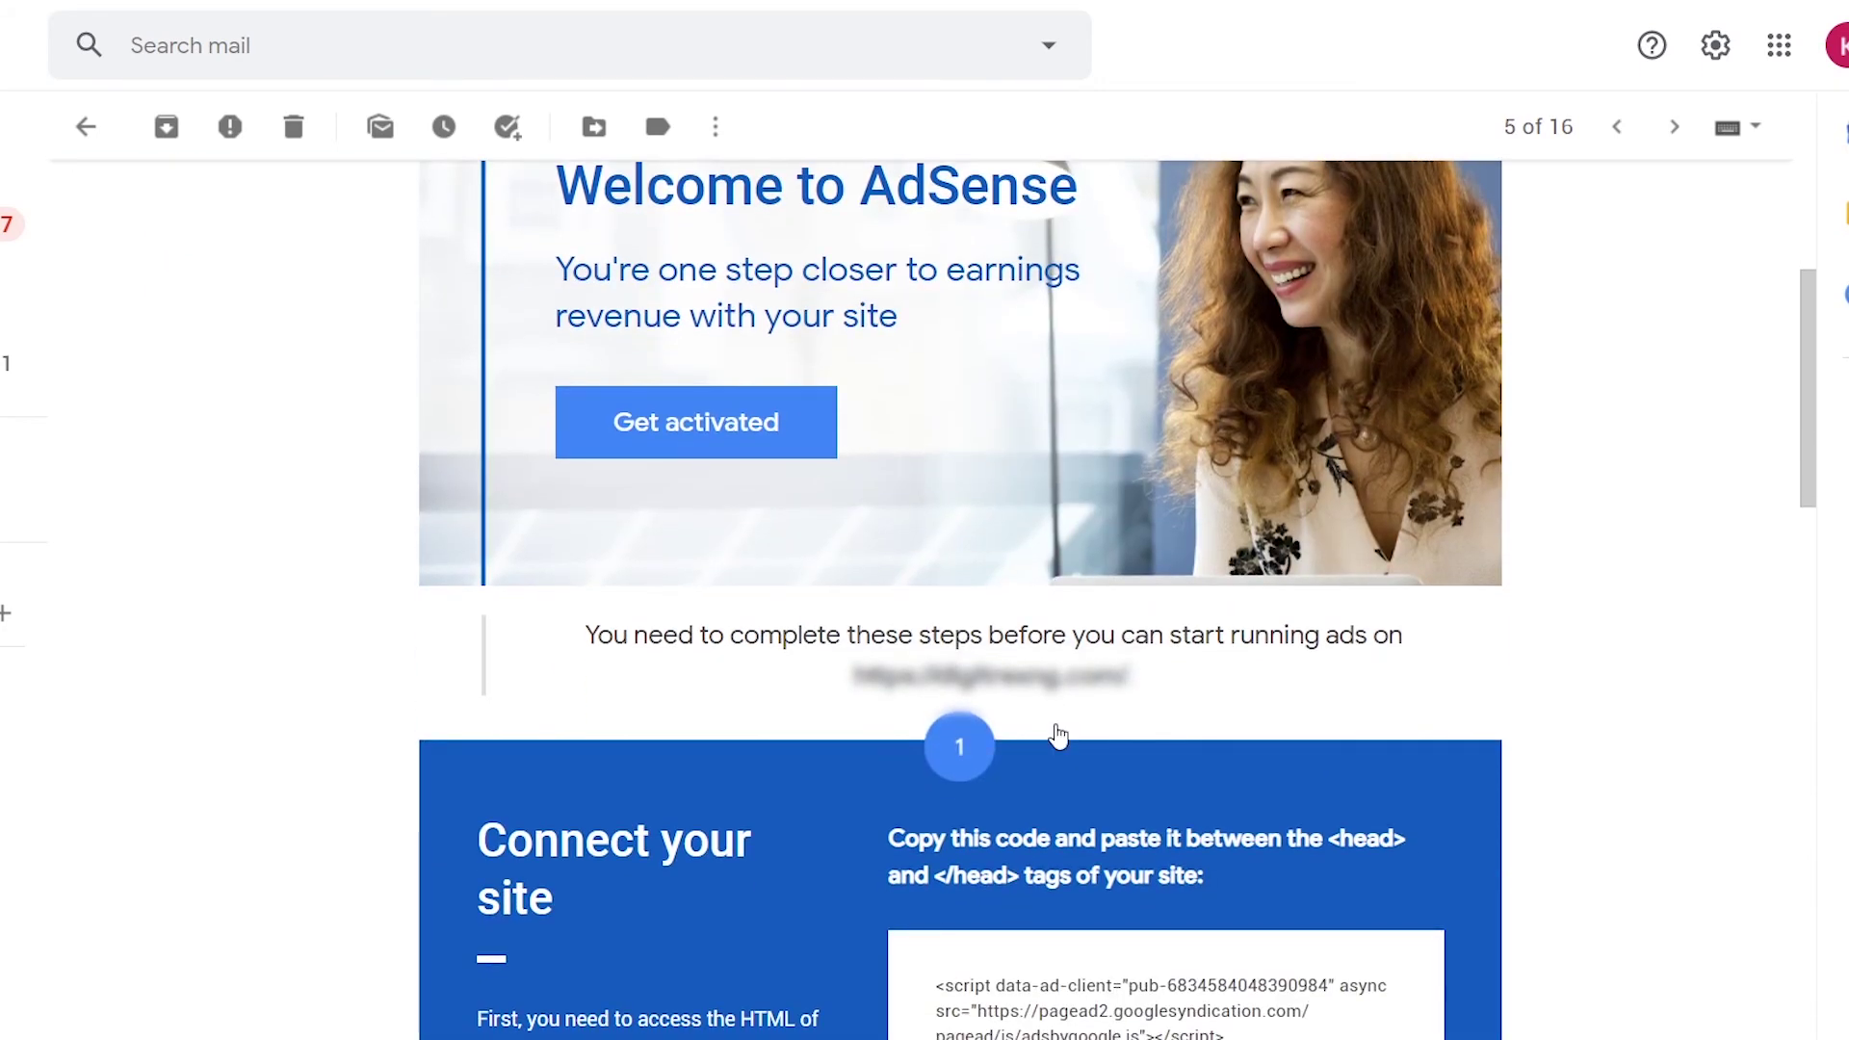
scroll(1057, 734, up, 5)
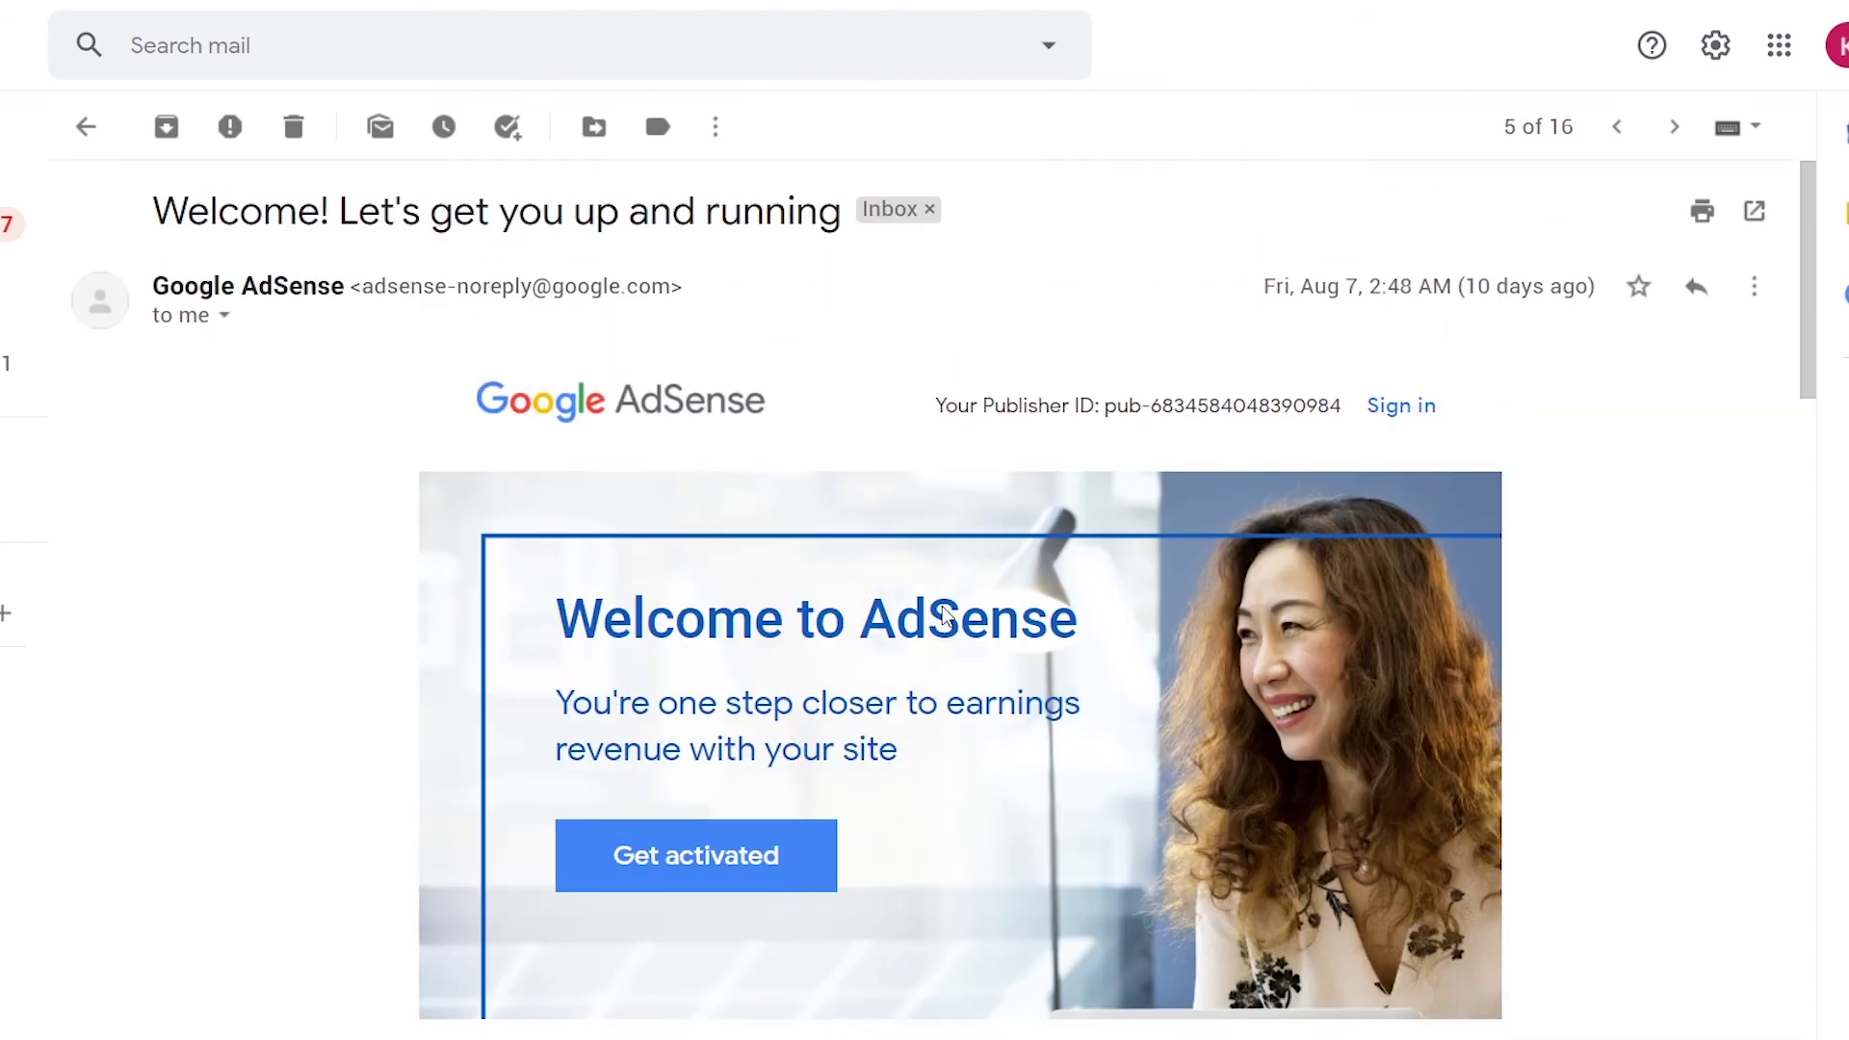
click(85, 128)
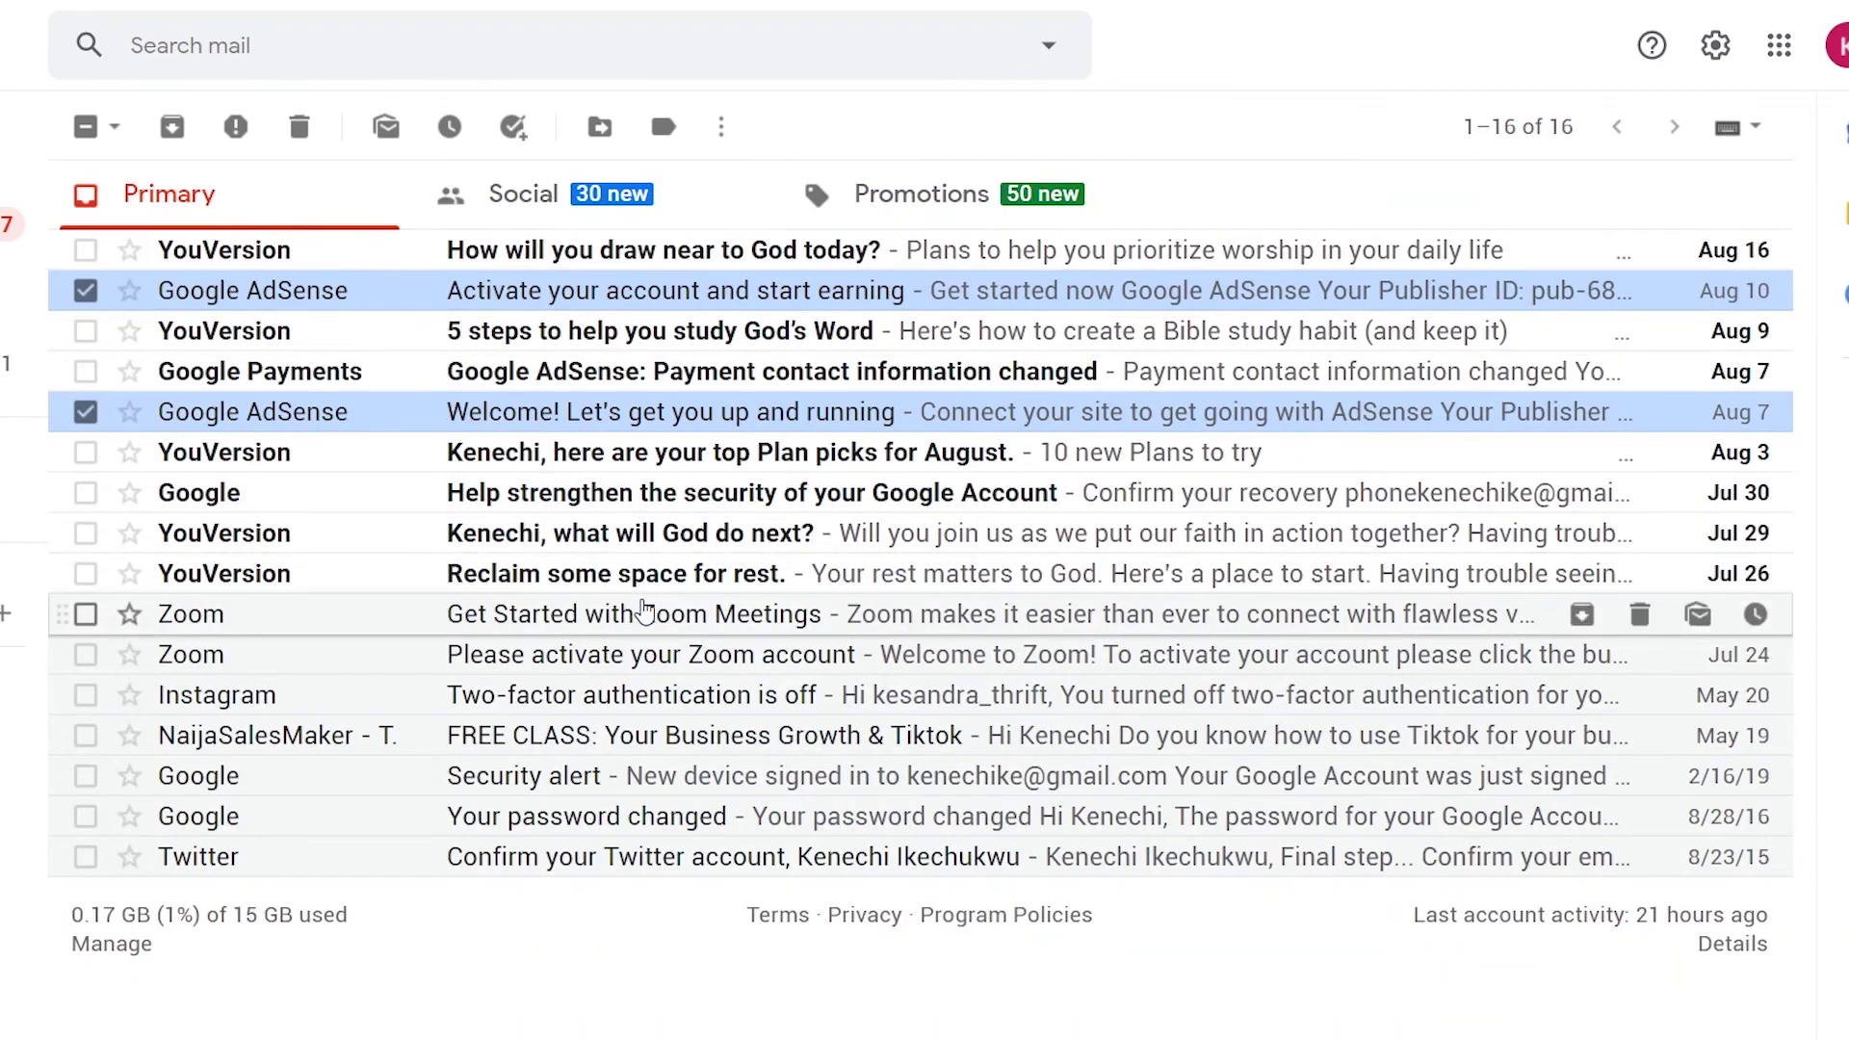
- Read the 'Activate your account and start earning' email, then return to the Primary inbox
click(634, 295)
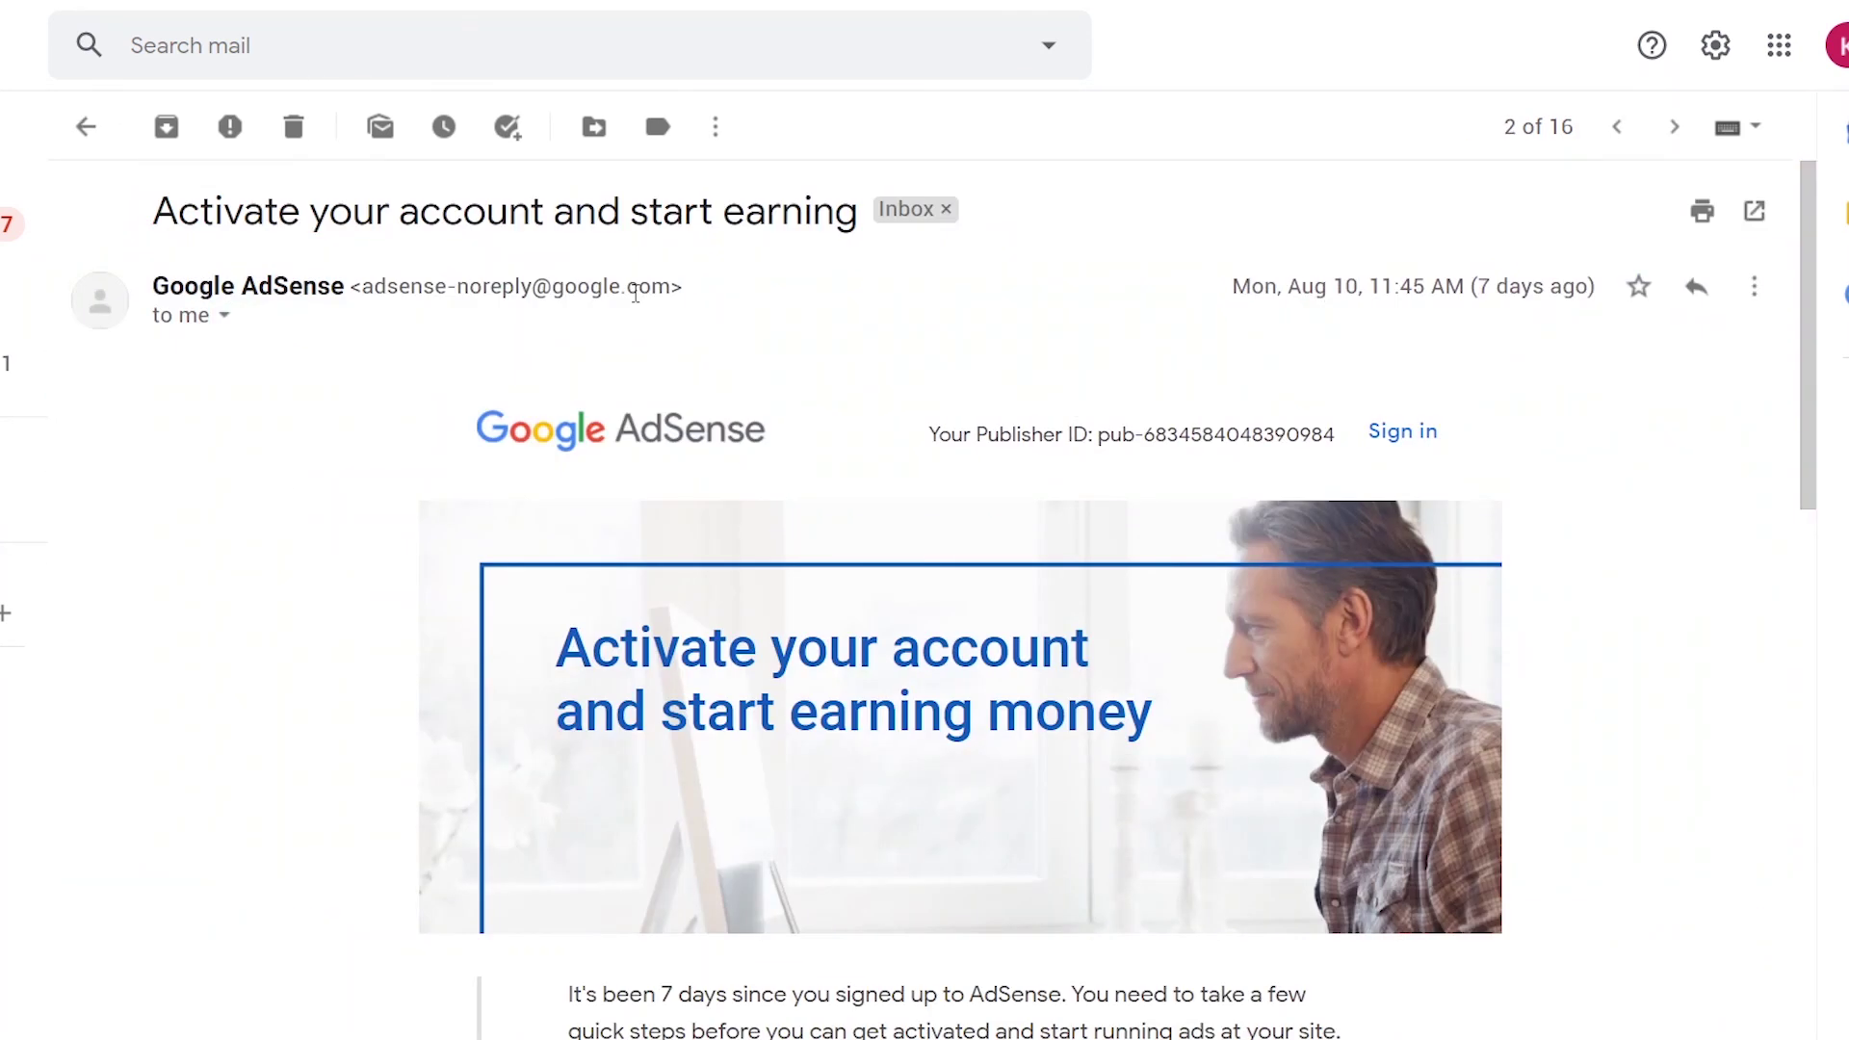
scroll(888, 578, down, 3)
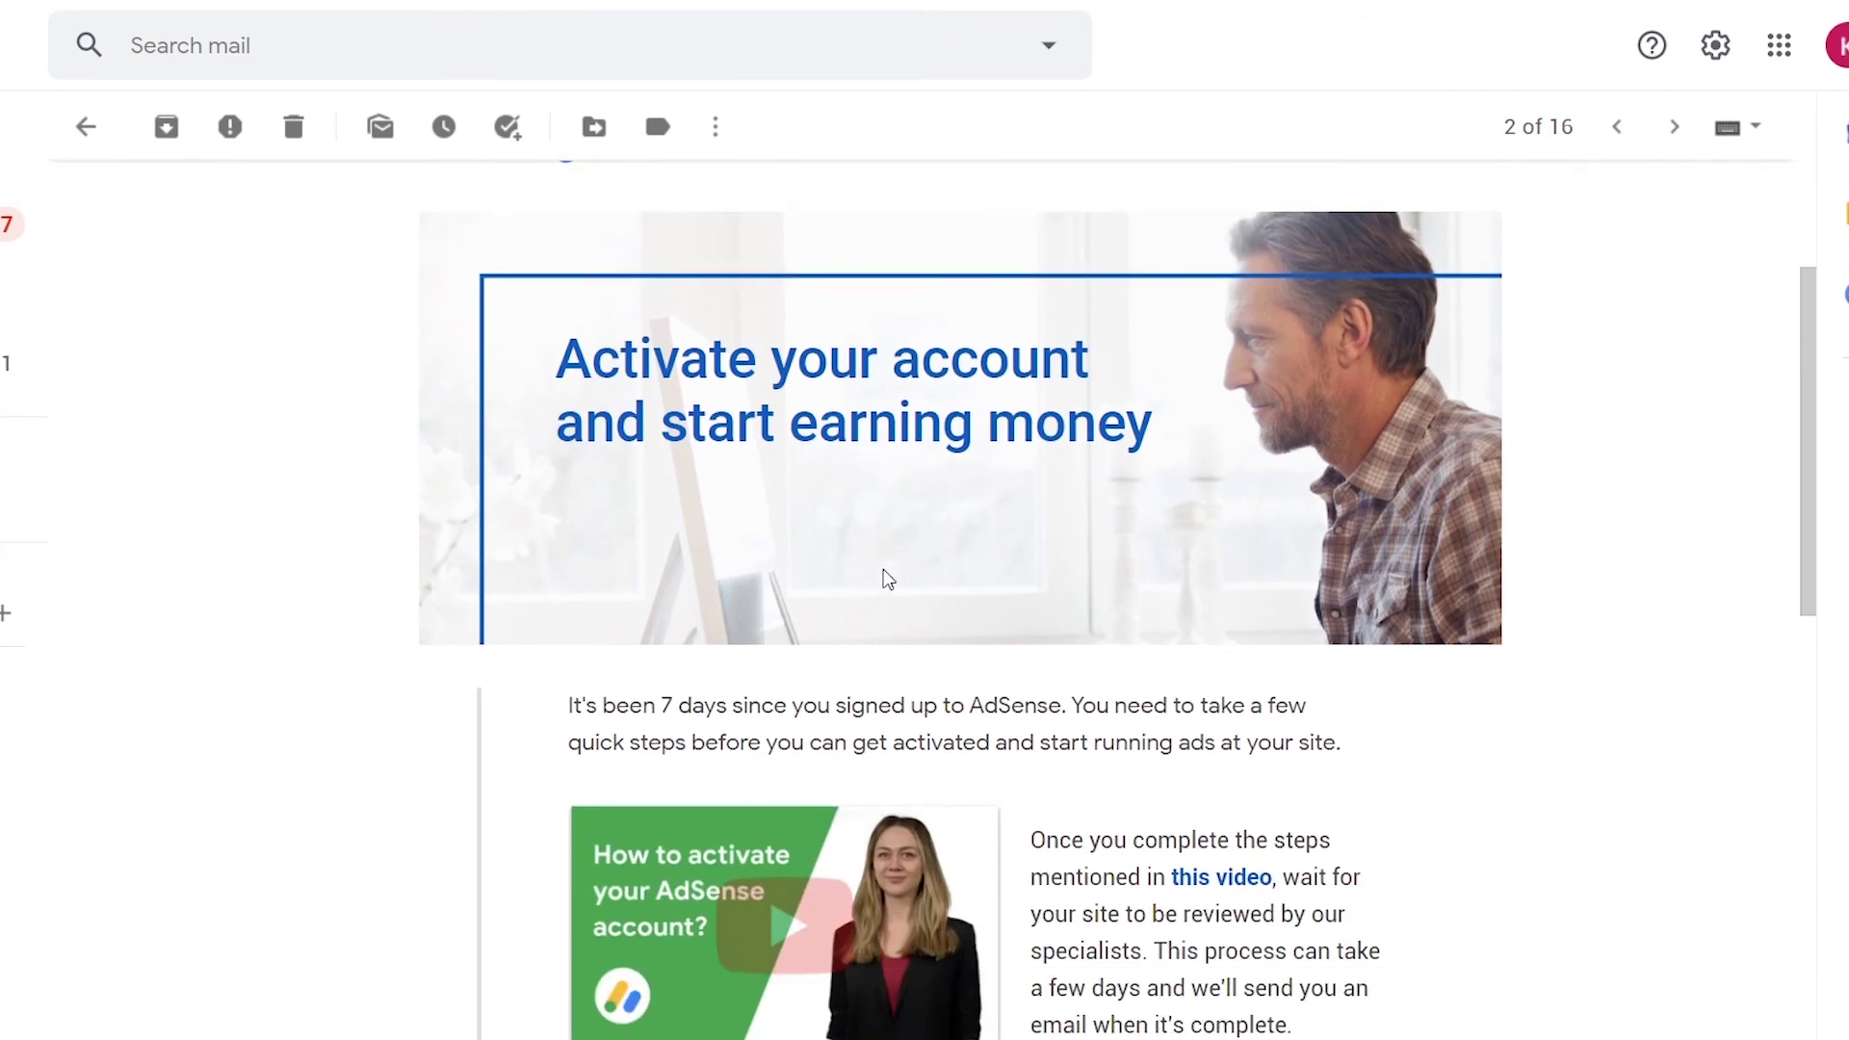
scroll(887, 578, down, 2)
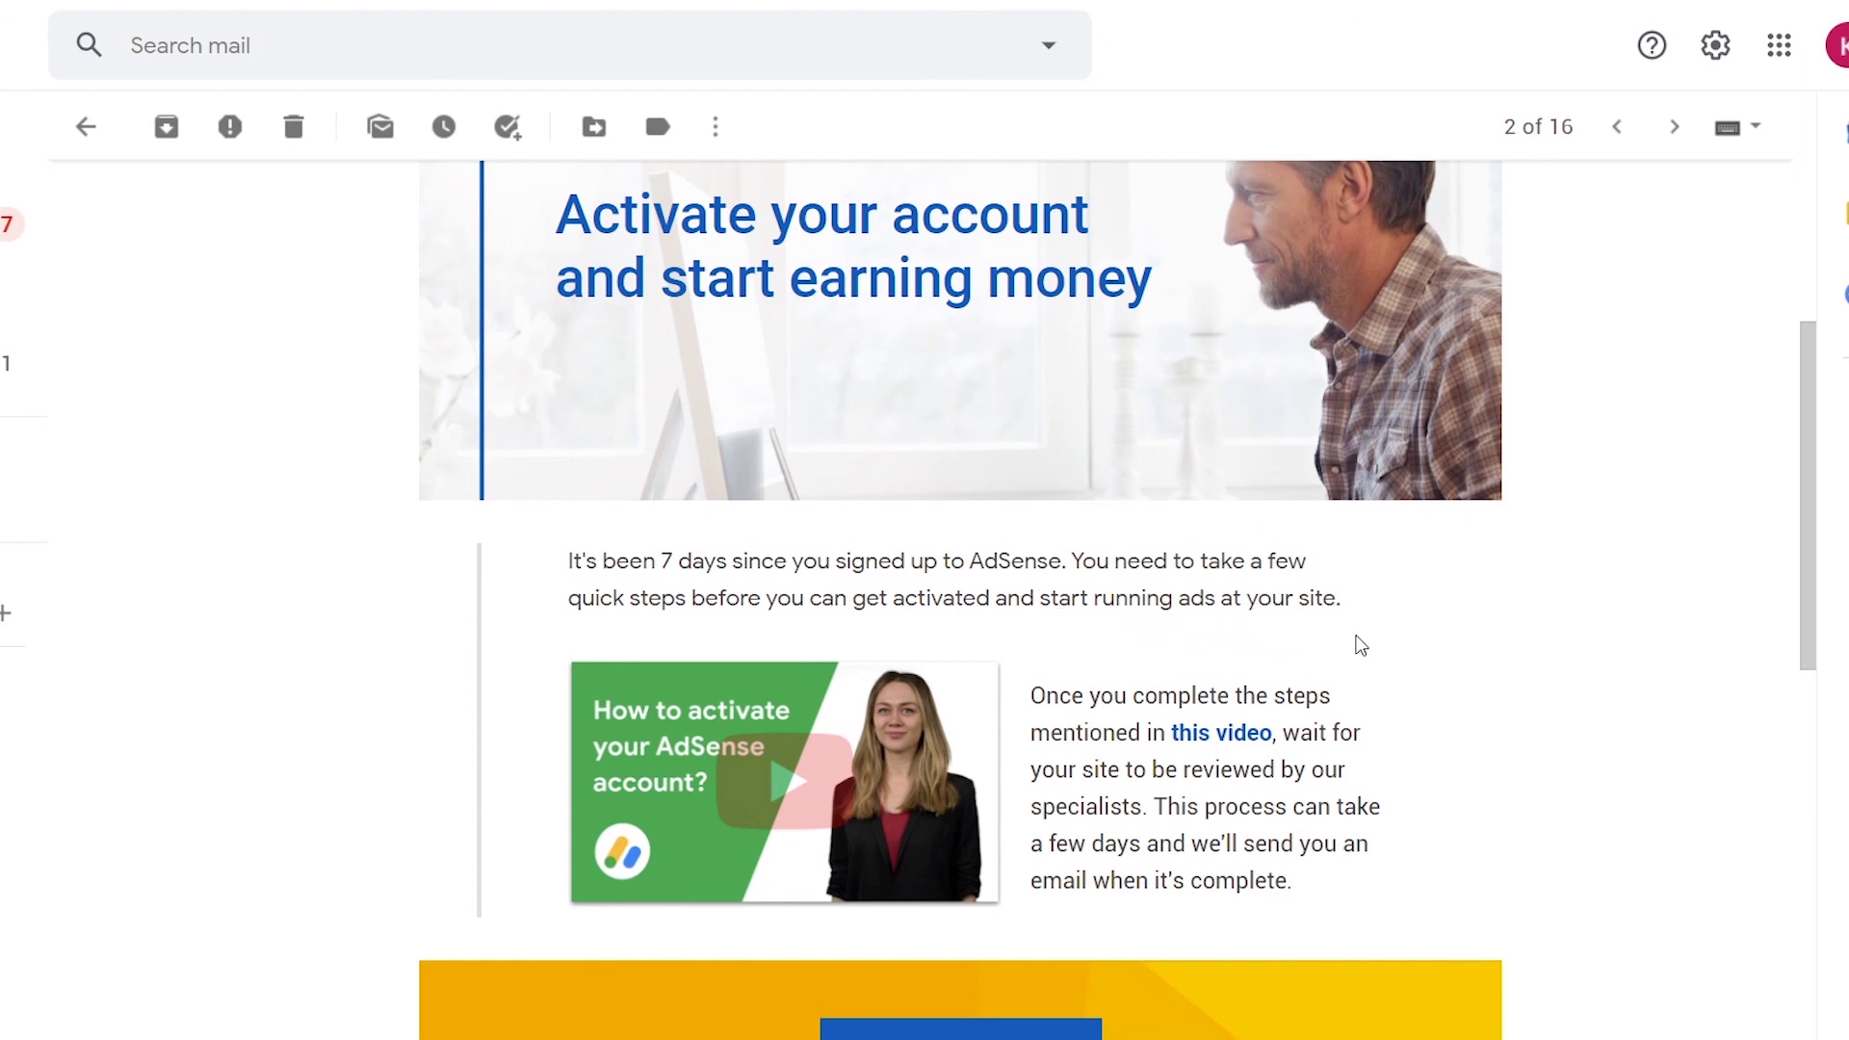
scroll(1359, 644, down, 6)
scroll(1359, 644, up, 5)
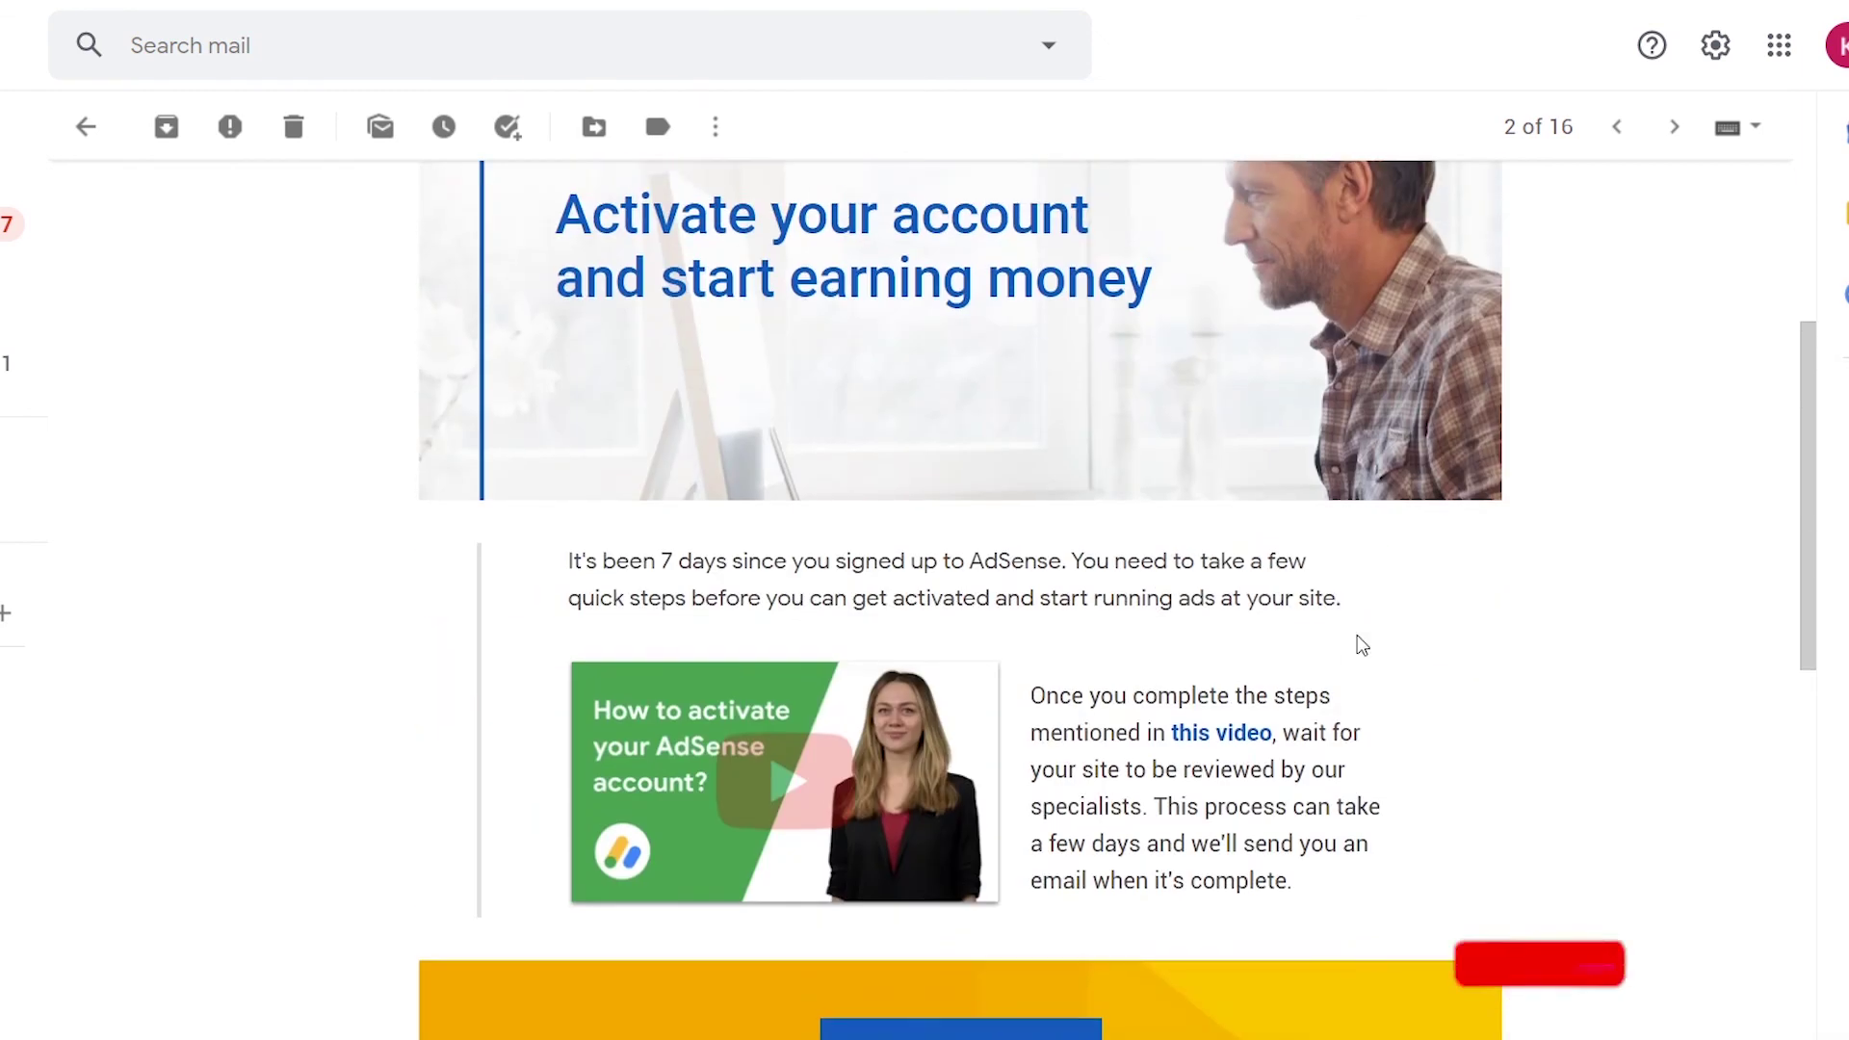
scroll(1360, 644, up, 5)
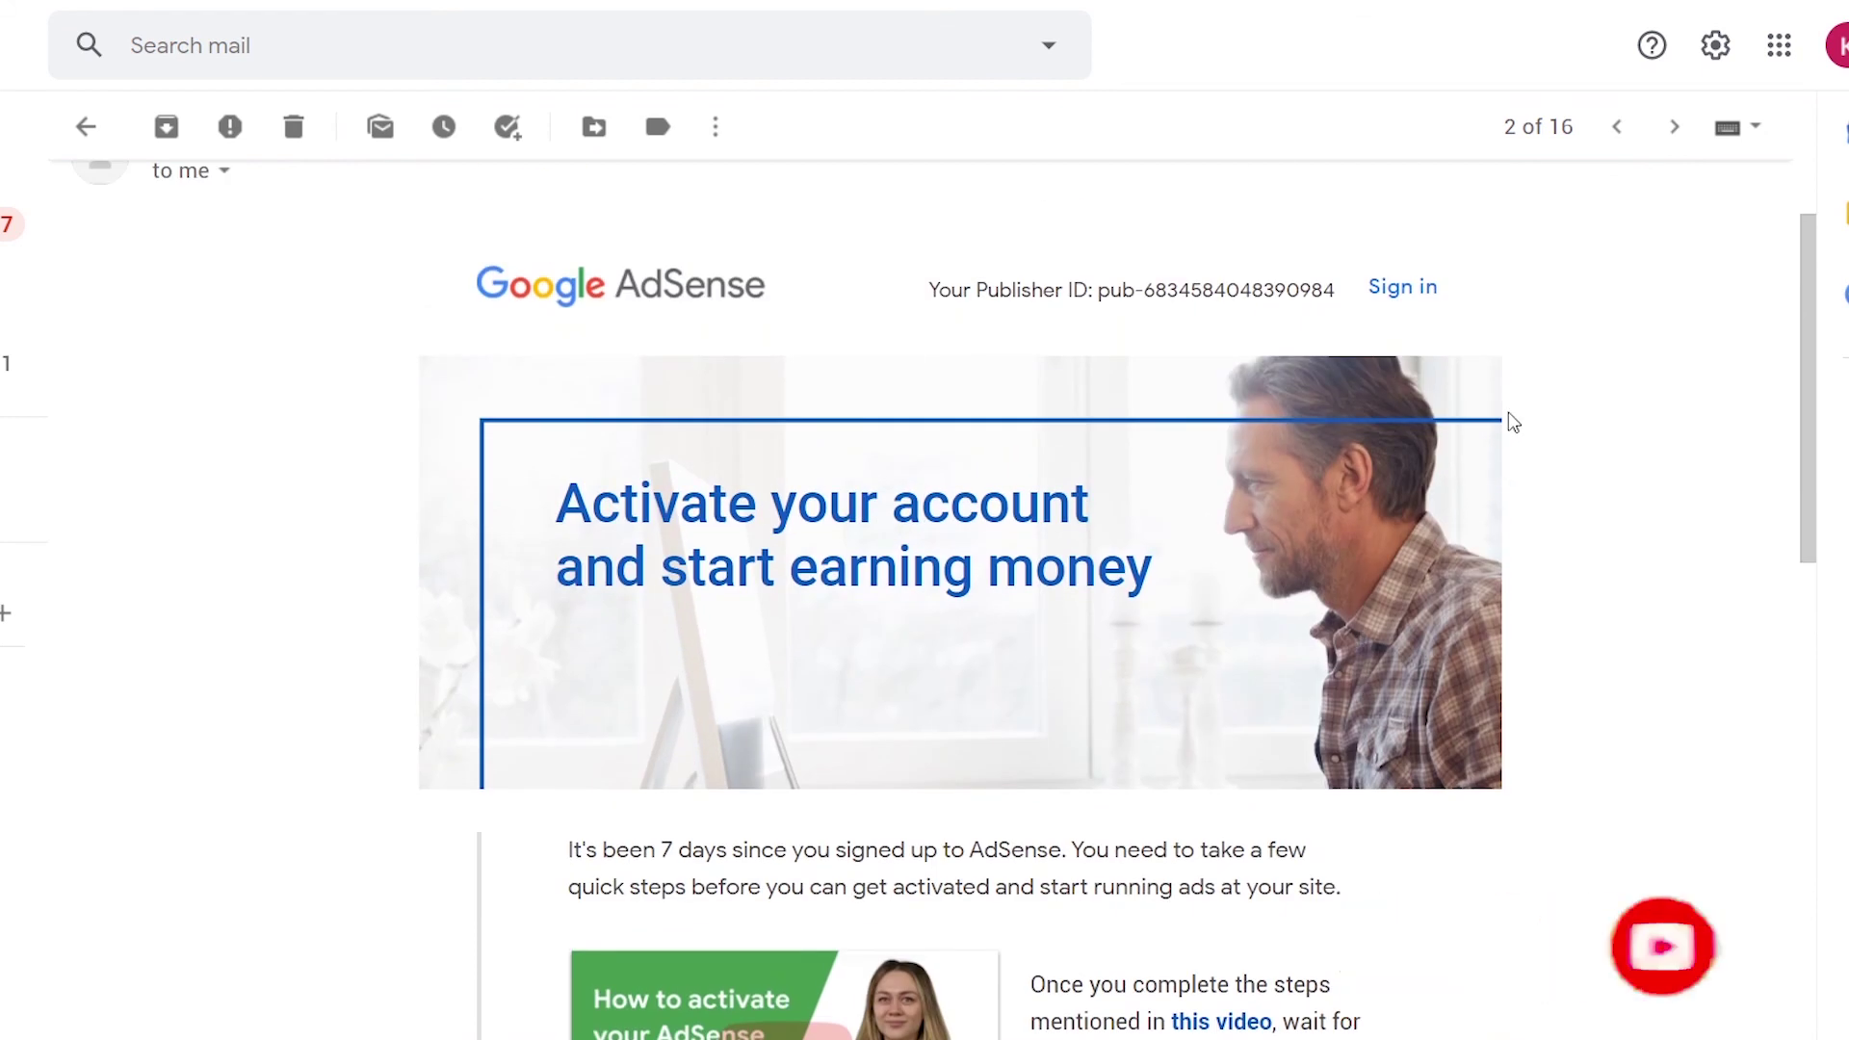
click(82, 128)
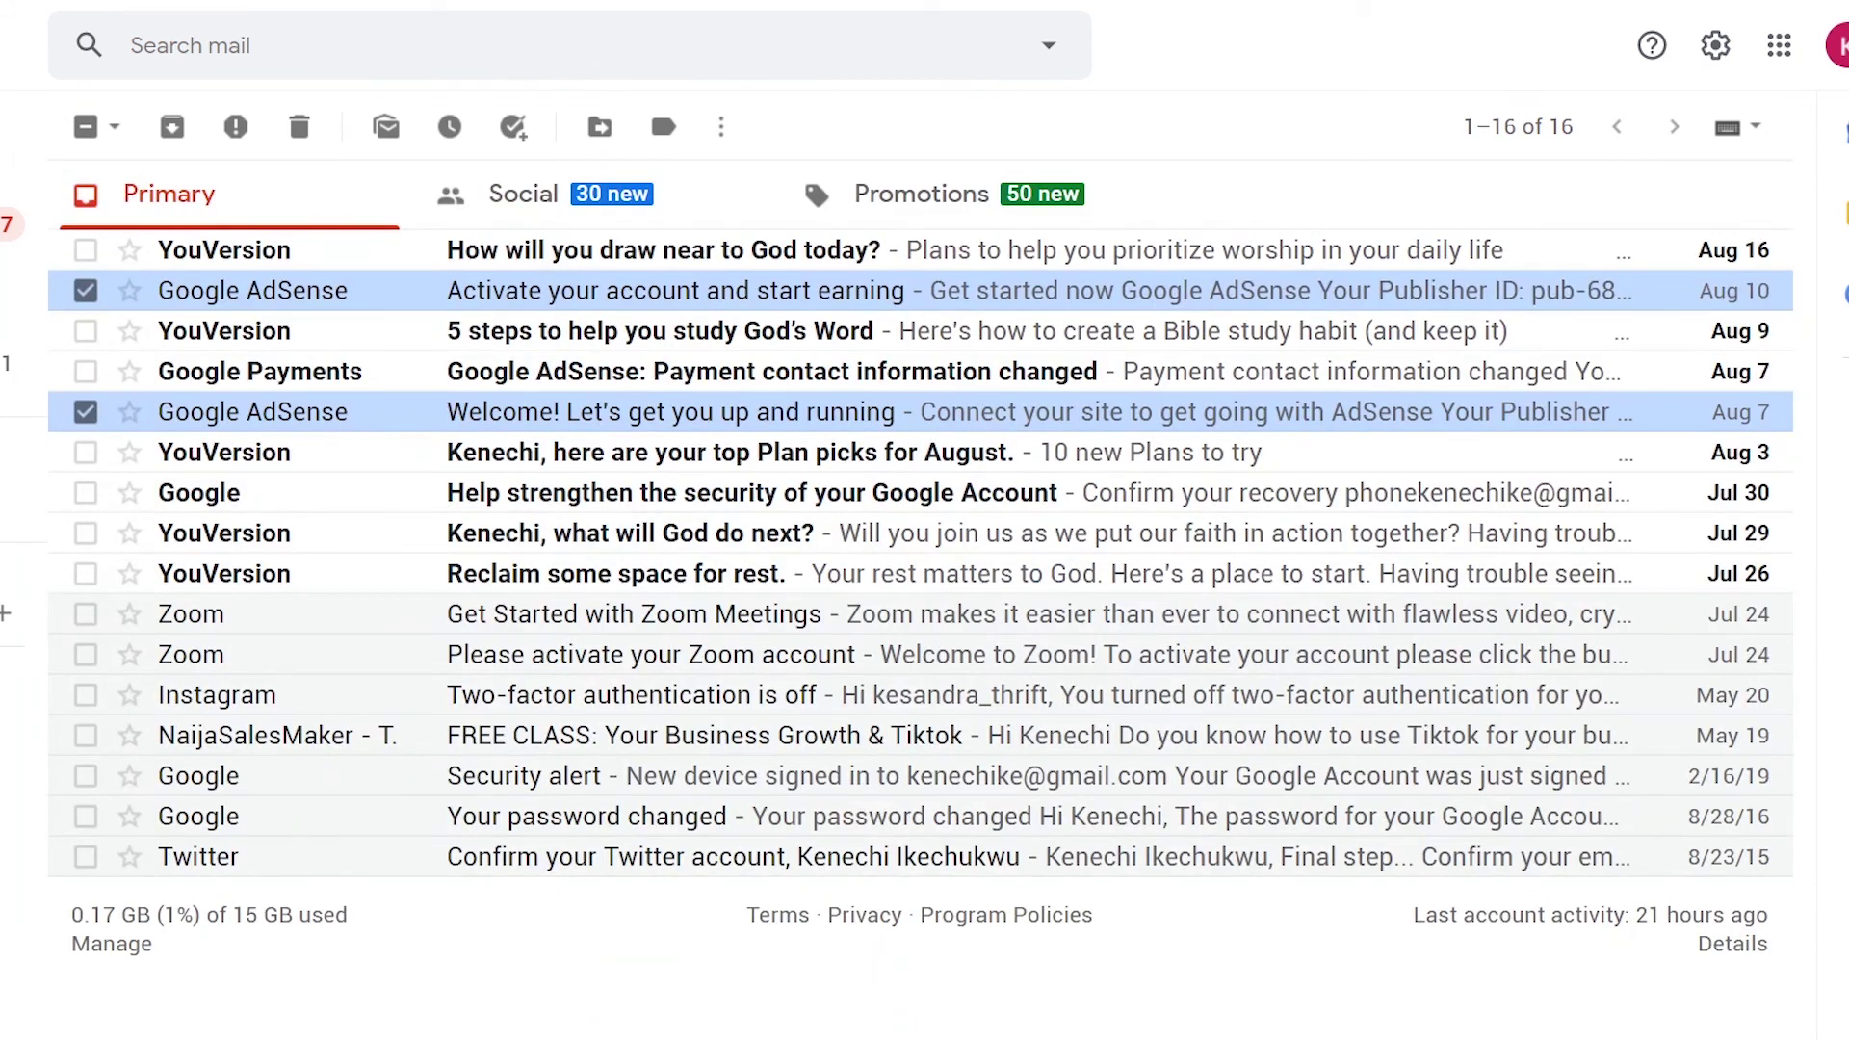